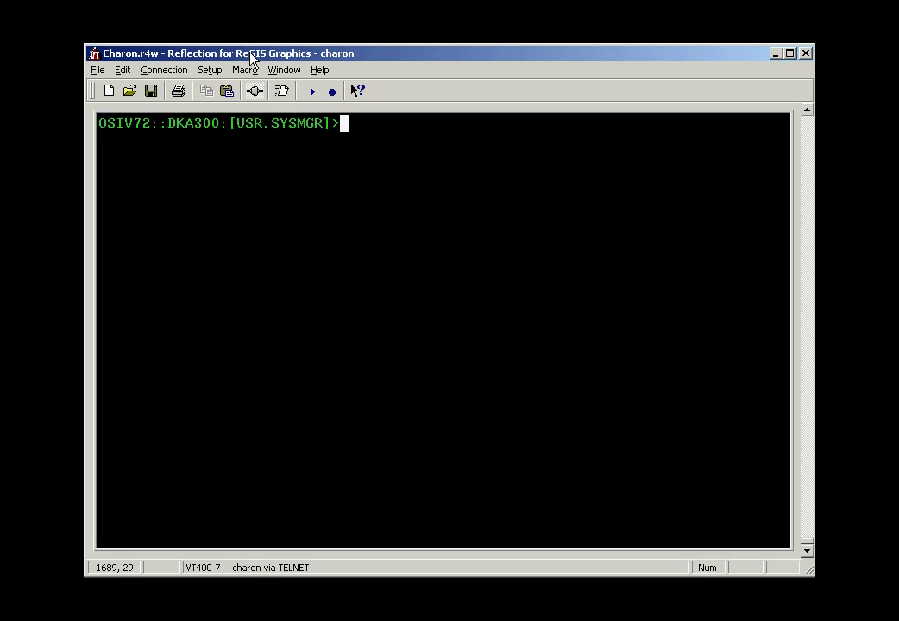
# - Open EDITORKEYS.TXT in EVE with 'edit editorkeys.txt', fixing the mistyped command
pyautogui.write('edot')
pyautogui.press('BackSpace')
pyautogui.press('BackSpace')
pyautogui.press('BackSpace')
pyautogui.press('BackSpace')
pyautogui.write('d')
pyautogui.press('BackSpace')
pyautogui.write('it')
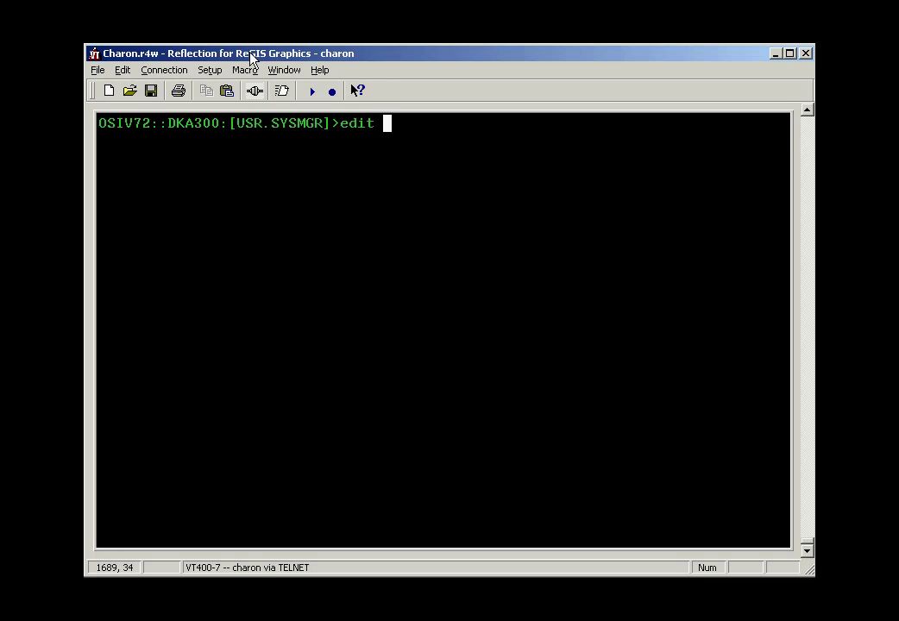
pyautogui.write('edit')
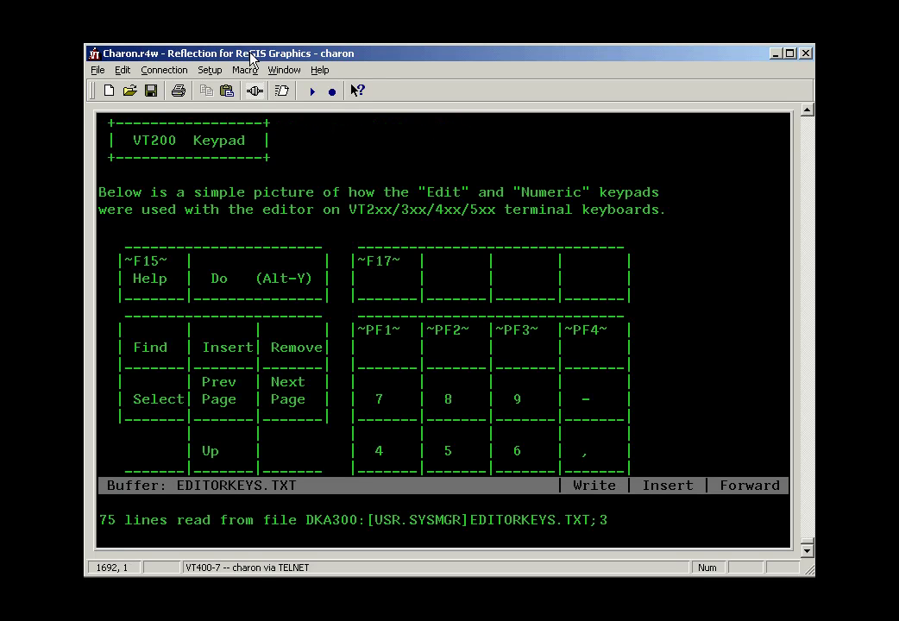
# - Move down to the VT200 keypad diagram and insert a copy of the word Find
pyautogui.press('Down')
pyautogui.press('Down')
pyautogui.press('Down')
pyautogui.press('Down')
pyautogui.press('Down')
pyautogui.press('Down')
pyautogui.press('Down')
pyautogui.press('Down')
pyautogui.press('Down')
pyautogui.press('Down')
pyautogui.press('Down')
pyautogui.press('Down')
pyautogui.press('Down')
pyautogui.press('Down')
pyautogui.press('Down')
pyautogui.press('Down')
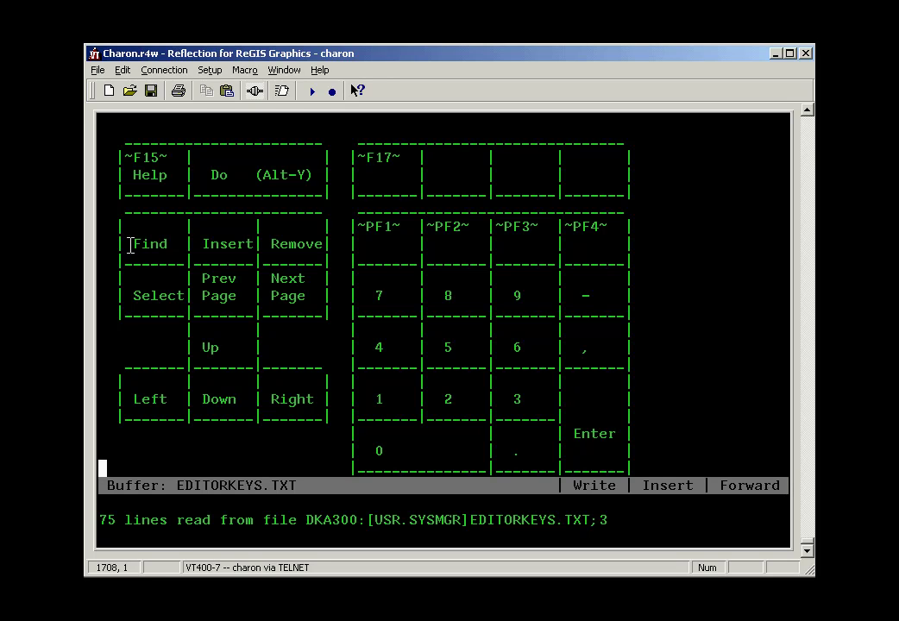
pyautogui.moveTo(132, 242); pyautogui.dragTo(172, 248)
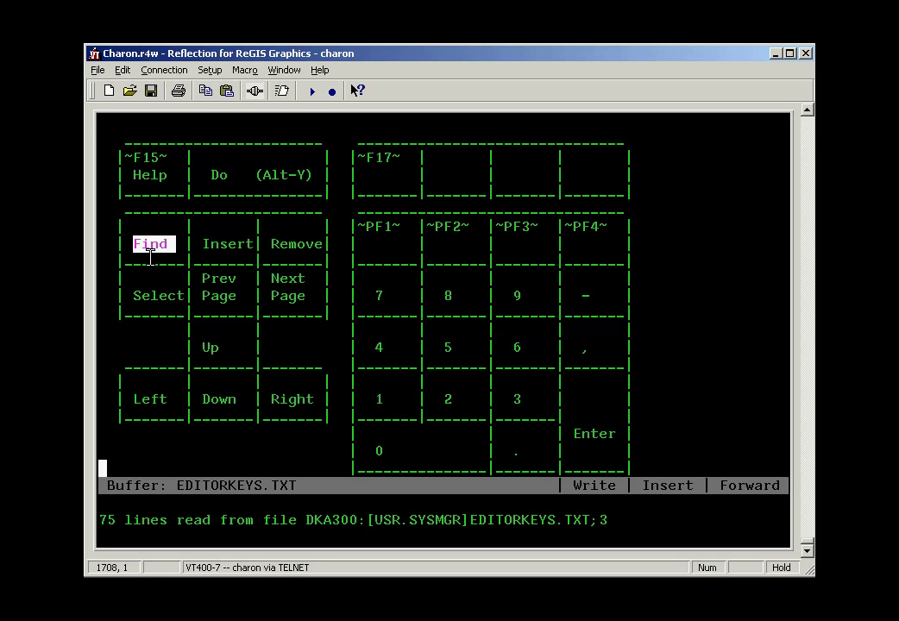
pyautogui.press('Insert')
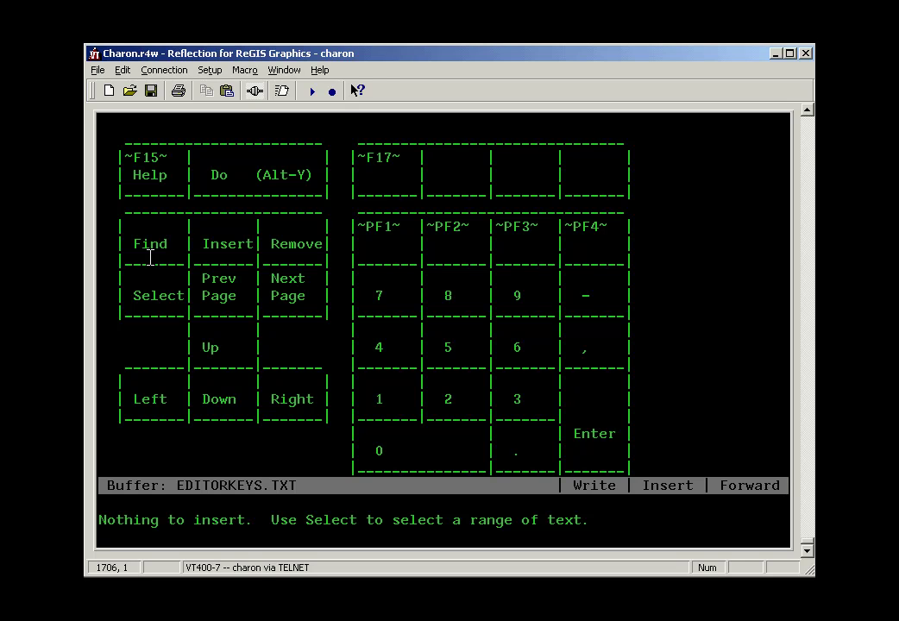
# - Scroll to the PC-style keypad diagram and highlight its Find label
pyautogui.press('Down')
pyautogui.press('Down')
pyautogui.press('Down')
pyautogui.press('Down')
pyautogui.press('Down')
pyautogui.press('Down')
pyautogui.press('Down')
pyautogui.press('Down')
pyautogui.press('Down')
pyautogui.press('Down')
pyautogui.press('Down')
pyautogui.press('Down')
pyautogui.press('Down')
pyautogui.press('Down')
pyautogui.press('Down')
pyautogui.press('Down')
pyautogui.press('Down')
pyautogui.press('Down')
pyautogui.press('Down')
pyautogui.press('Down')
pyautogui.press('Down')
pyautogui.press('Down')
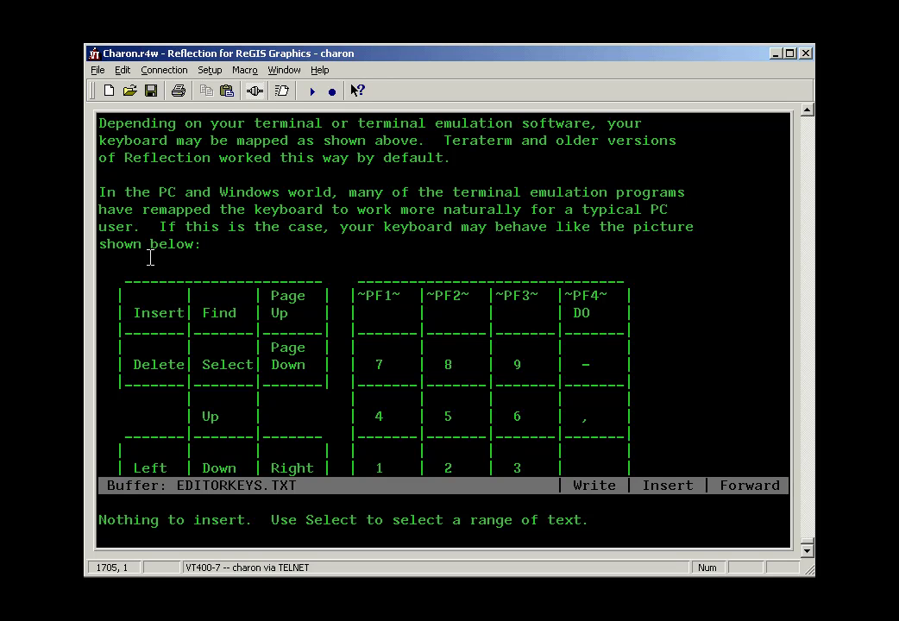
pyautogui.press('Down')
pyautogui.press('Down')
pyautogui.press('Down')
pyautogui.press('Down')
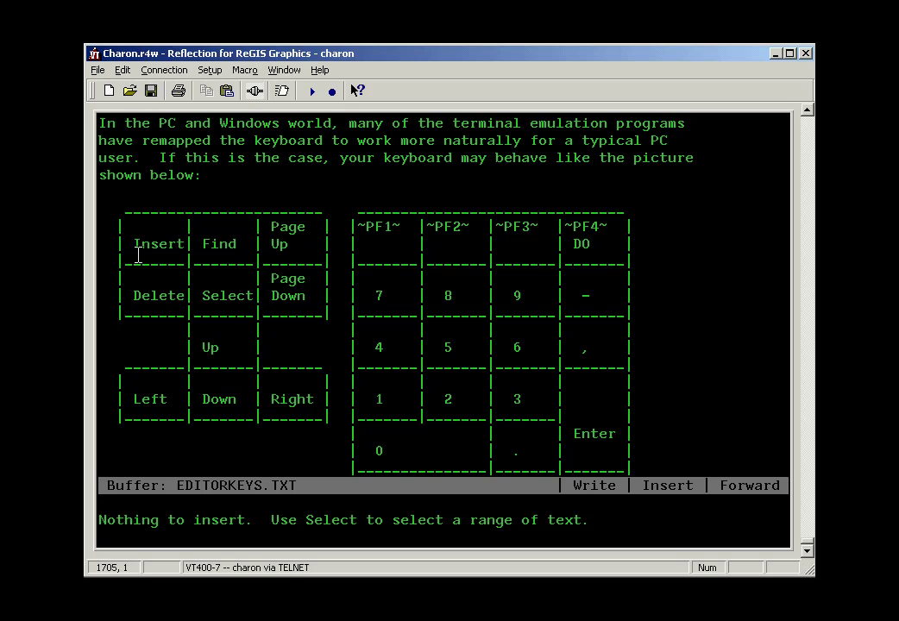
pyautogui.moveTo(204, 244); pyautogui.dragTo(238, 245)
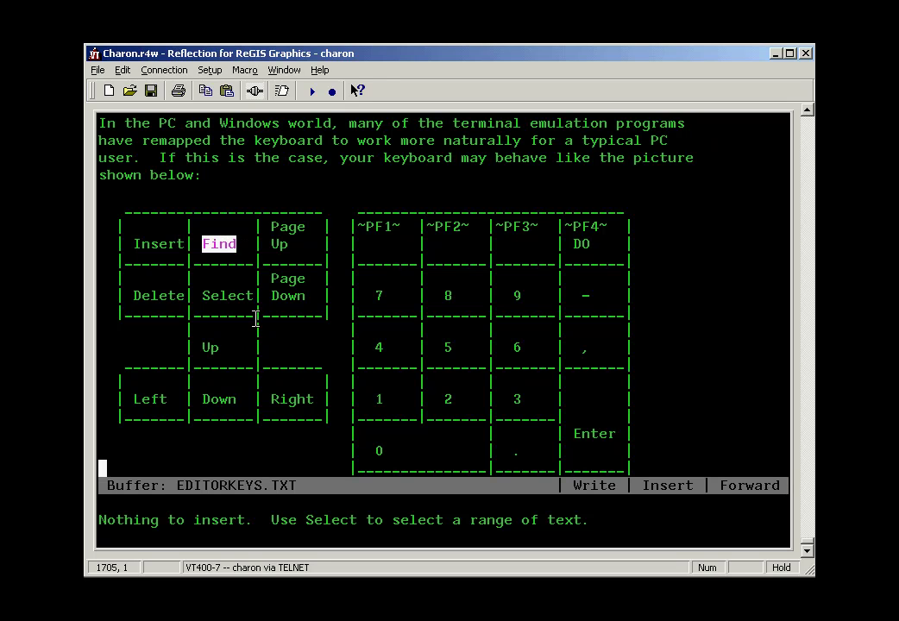
# - Run an empty forward search ('Nothing to find.'), then select the ~PF4~ label and DO
pyautogui.press('Home')
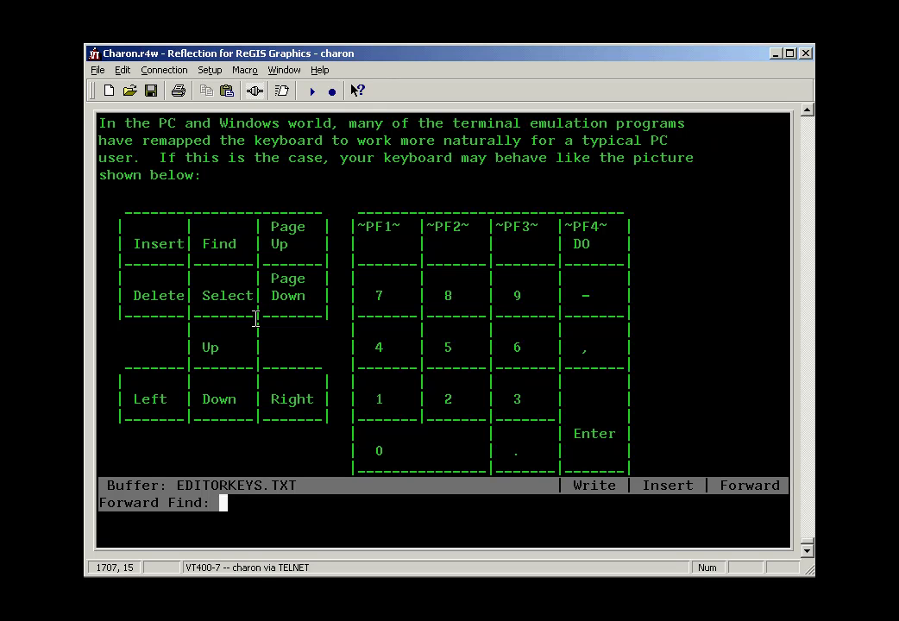
pyautogui.press('Return')
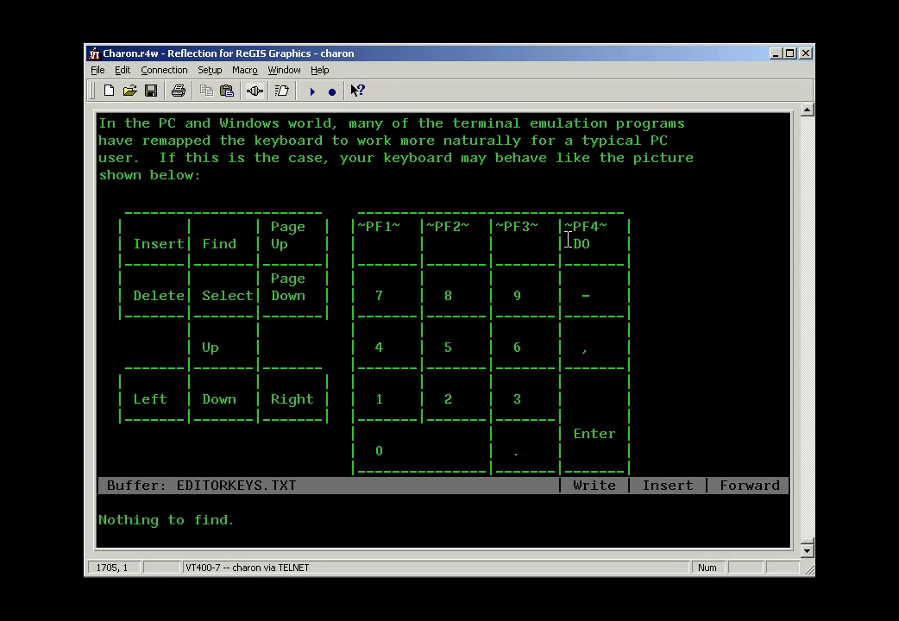
pyautogui.doubleClick(566, 227)
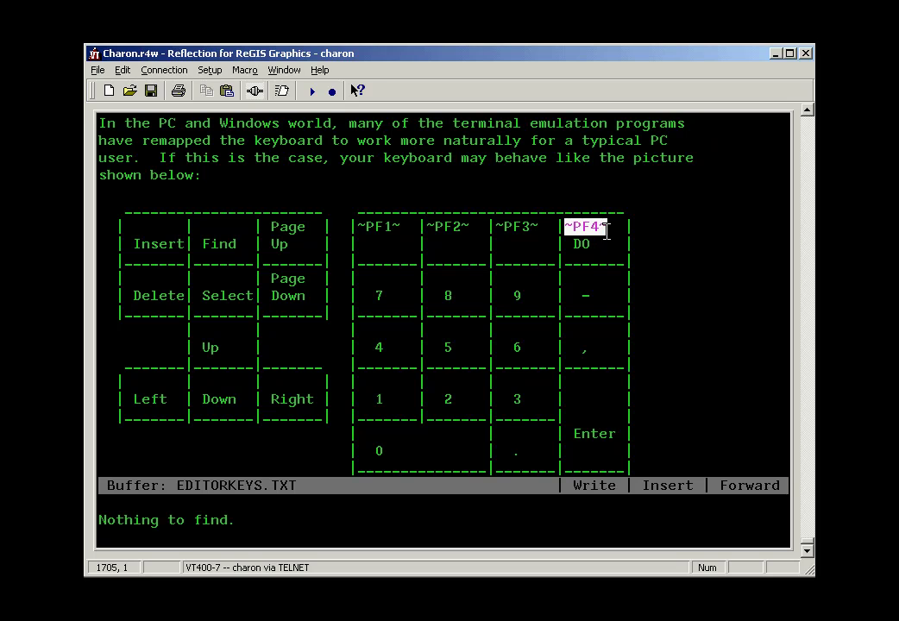
pyautogui.moveTo(572, 245); pyautogui.dragTo(598, 250)
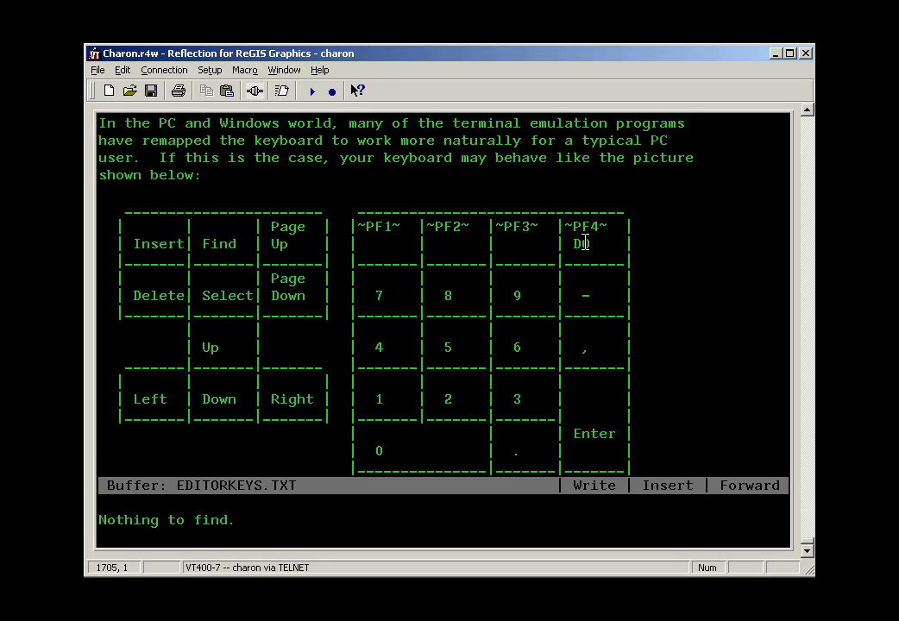
# - Enter quit at the EVE Command: prompt to leave EDITORKEYS.TXT unsaved
pyautogui.press('KP_Subtract')
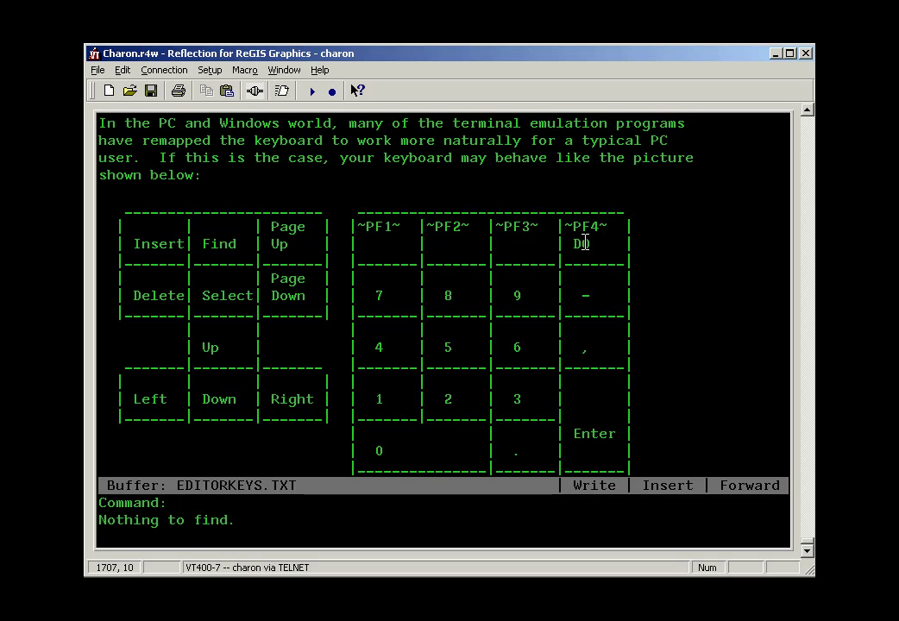
pyautogui.press('Return')
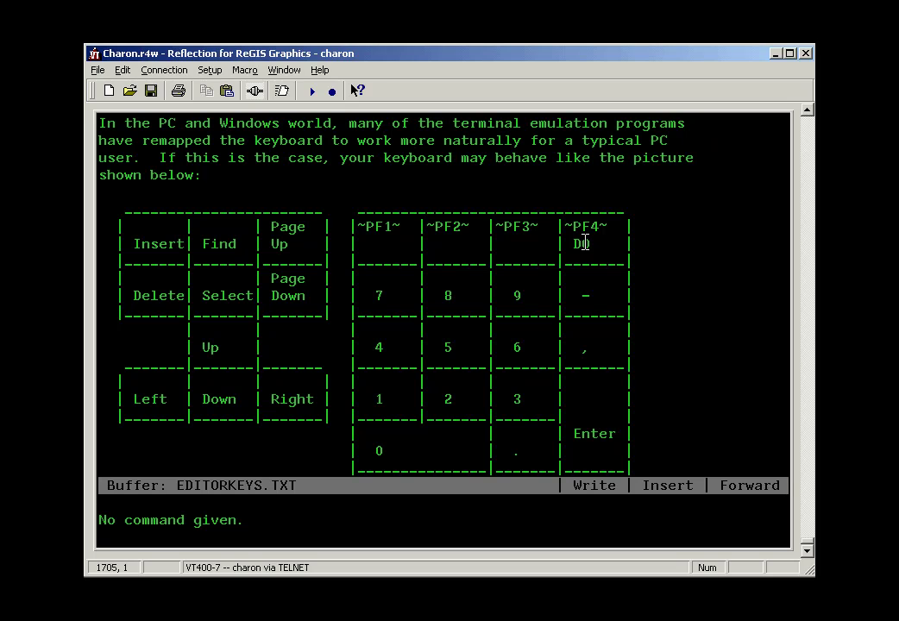
pyautogui.press('KP_Subtract')
pyautogui.write('quit')
pyautogui.press('Return')
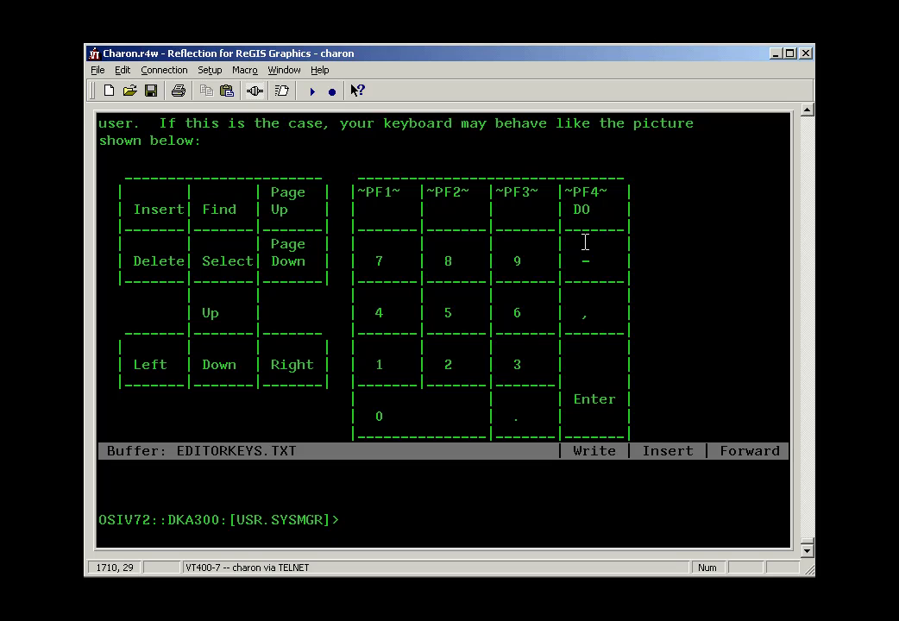
# - Rerun 'edit /nooutput editorkeys.txt' from history, then leave EVE with exit
pyautogui.press('Up')
pyautogui.press('Up')
pyautogui.press('Up')
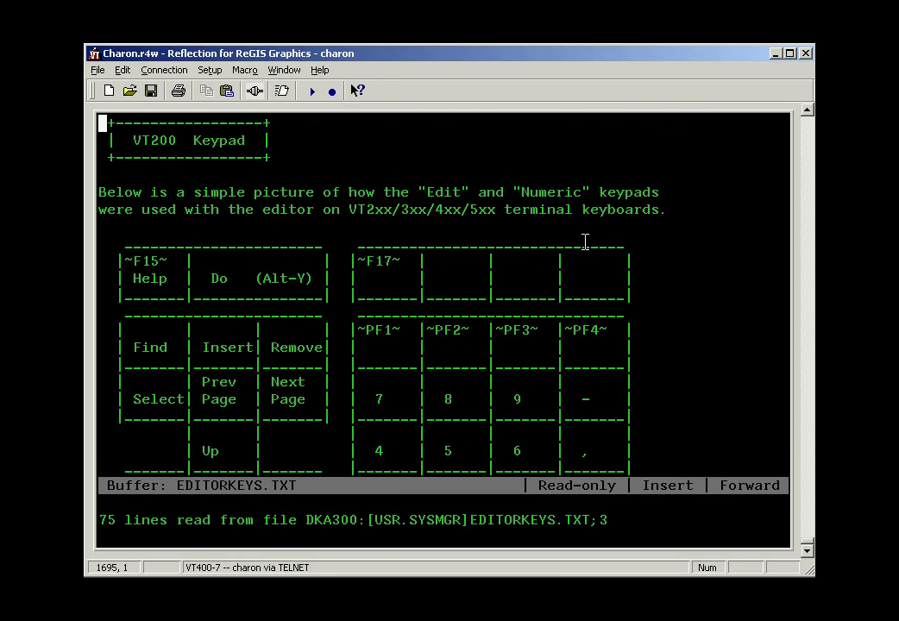
pyautogui.hotkey('alt', 'y')
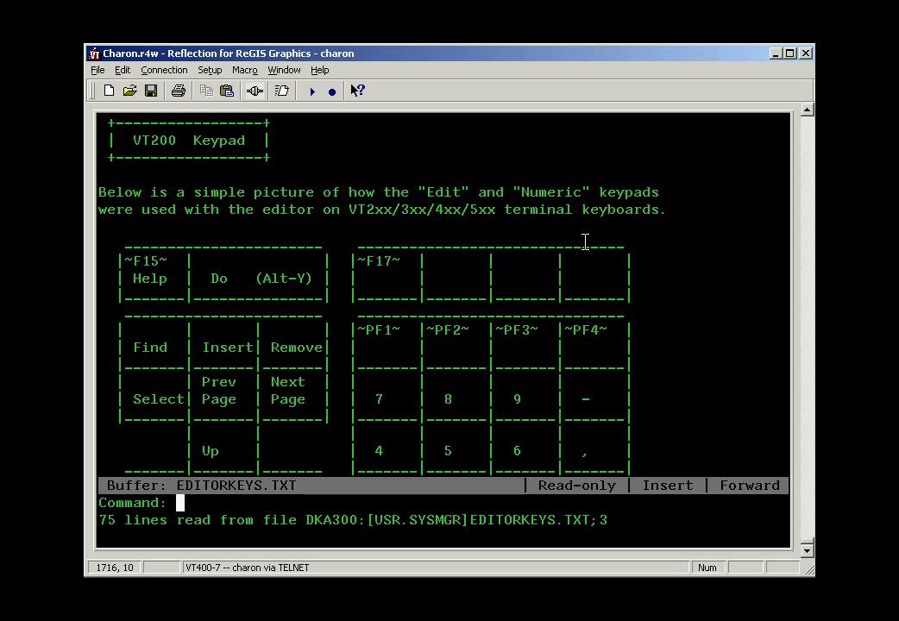
pyautogui.write('exit')
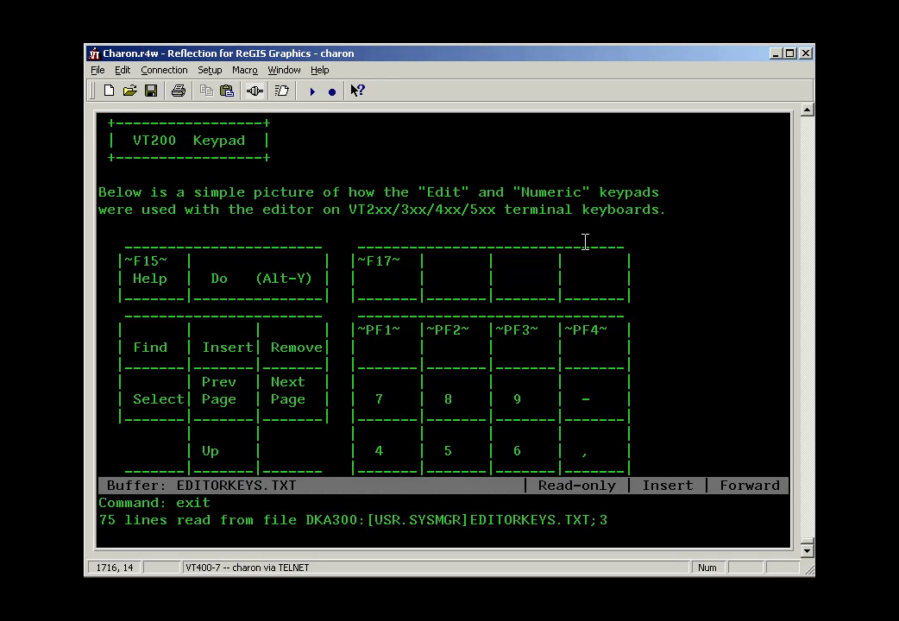
pyautogui.press('Return')
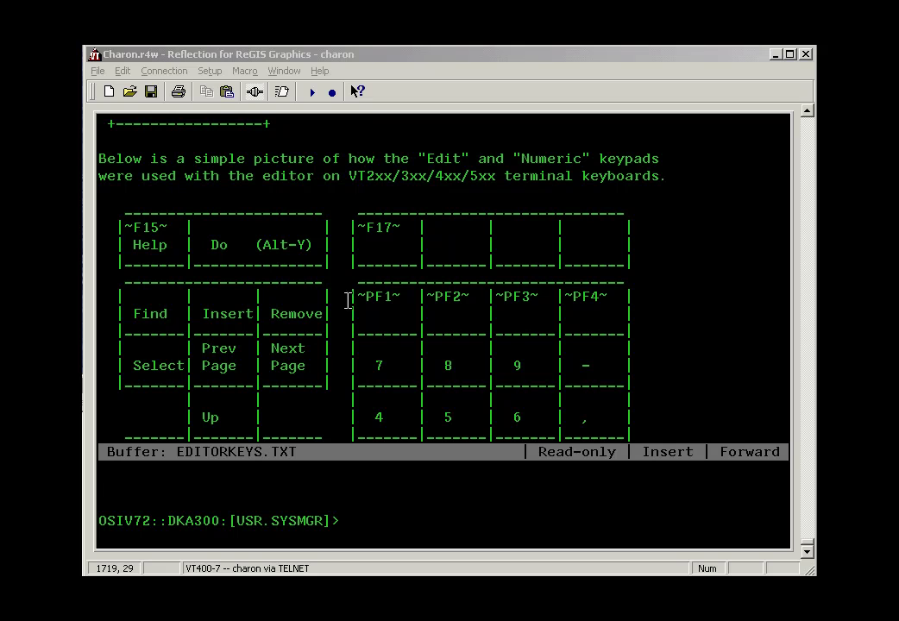
# - Open SAMPLE.TXT in EVE with 'edit sample.txt'
pyautogui.click(351, 54)
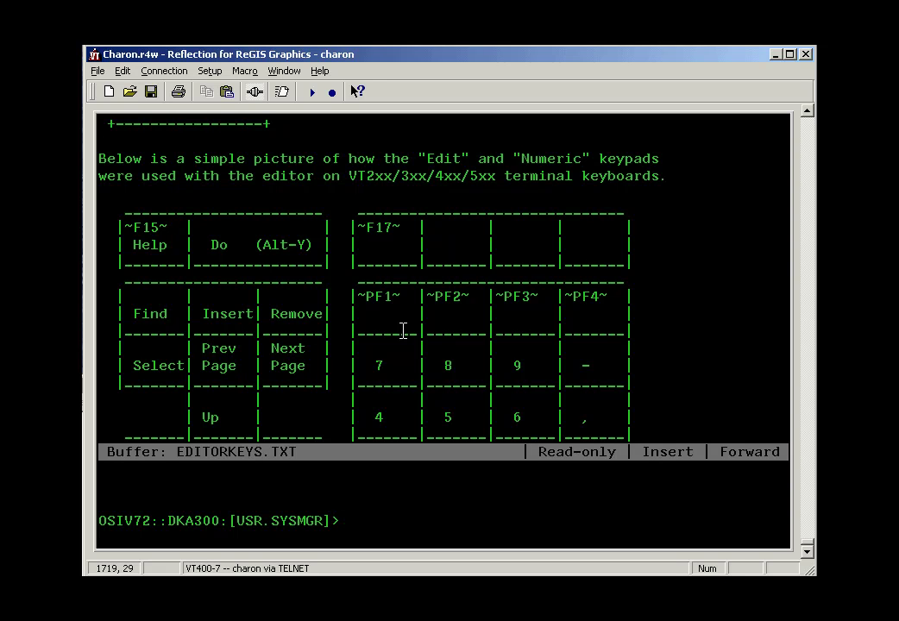
pyautogui.write('edit sample.txt')
pyautogui.press('Return')
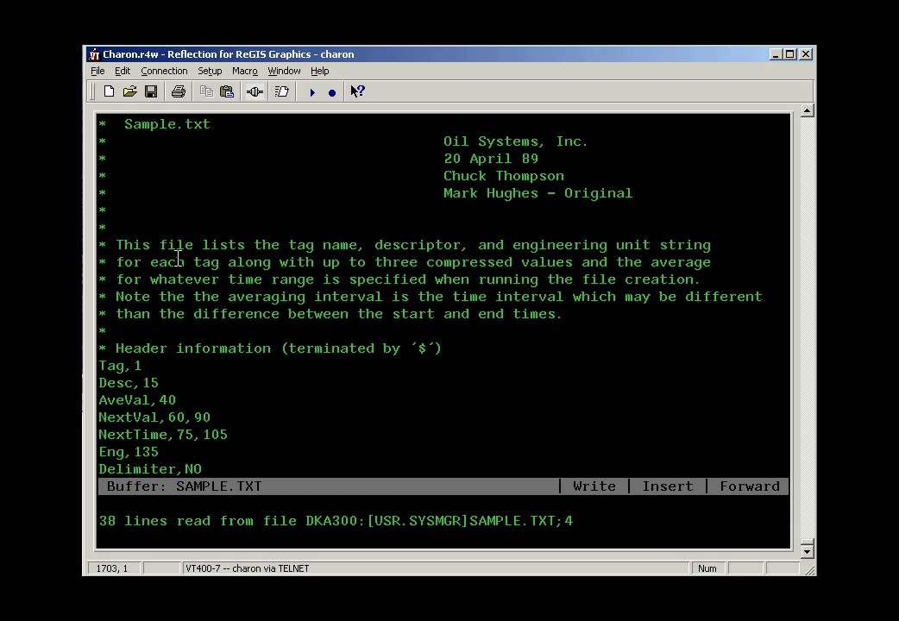
# - Browse SAMPLE.TXT's description and header lines, jump to the end, and return to the top
pyautogui.press('Down')
pyautogui.press('Down')
pyautogui.press('Down')
pyautogui.press('Down')
pyautogui.press('Down')
pyautogui.press('Down')
pyautogui.press('Right')
pyautogui.press('Right')
pyautogui.press('Up')
pyautogui.press('Up')
pyautogui.press('Down')
pyautogui.press('Down')
pyautogui.press('Down')
pyautogui.press('Up')
pyautogui.press('Up')
pyautogui.press('Up')
pyautogui.press('Up')
pyautogui.press('Down')
pyautogui.press('Right')
pyautogui.press('Right')
pyautogui.press('Right')
pyautogui.press('Right')
pyautogui.press('Down')
pyautogui.press('Down')
pyautogui.press('Down')
pyautogui.press('Down')
pyautogui.press('Left')
pyautogui.press('Left')
pyautogui.press('Left')
pyautogui.press('Left')
pyautogui.press('Down')
pyautogui.press('Down')
pyautogui.press('Right')
pyautogui.press('Right')
pyautogui.press('Right')
pyautogui.press('Right')
pyautogui.press('Down')
pyautogui.press('pagedown')
pyautogui.press('Up')
pyautogui.press('Up')
pyautogui.press('Up')
pyautogui.press('Up')
pyautogui.press('Up')
pyautogui.press('Up')
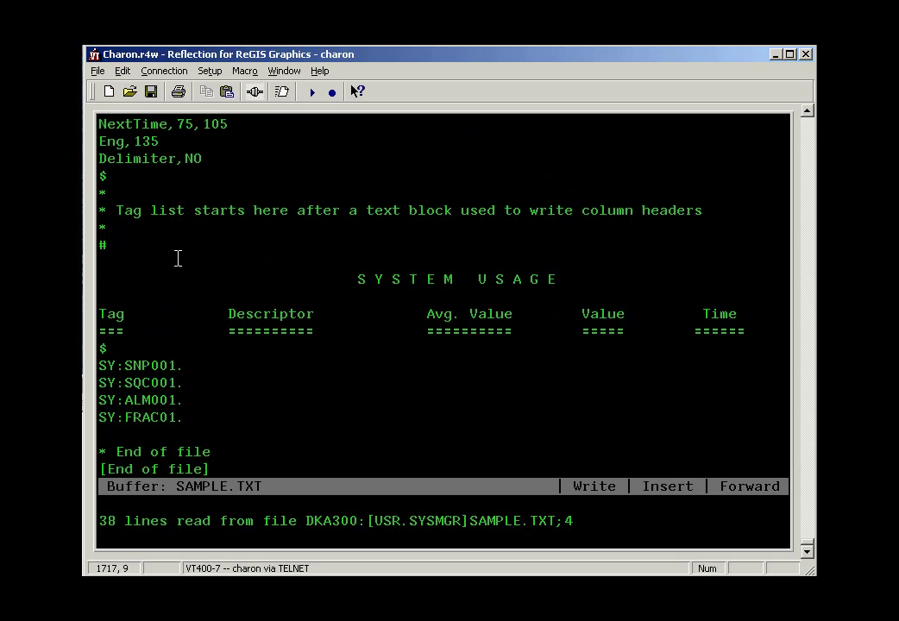
pyautogui.press('pageup')
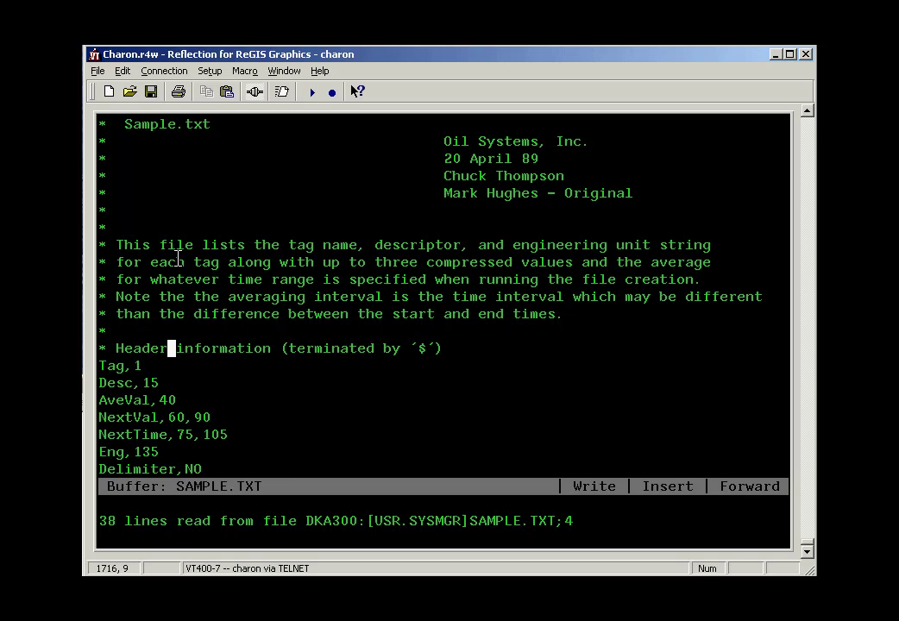
# - Run write to save 38 lines as SAMPLE.TXT;5
pyautogui.press('Up')
pyautogui.press('Up')
pyautogui.press('Up')
pyautogui.press('Up')
pyautogui.press('Up')
pyautogui.press('Up')
pyautogui.press('Up')
pyautogui.press('Up')
pyautogui.press('Up')
pyautogui.press('Up')
pyautogui.press('Up')
pyautogui.press('Up')
pyautogui.press('Up')
pyautogui.hotkey('shift', 'F6')
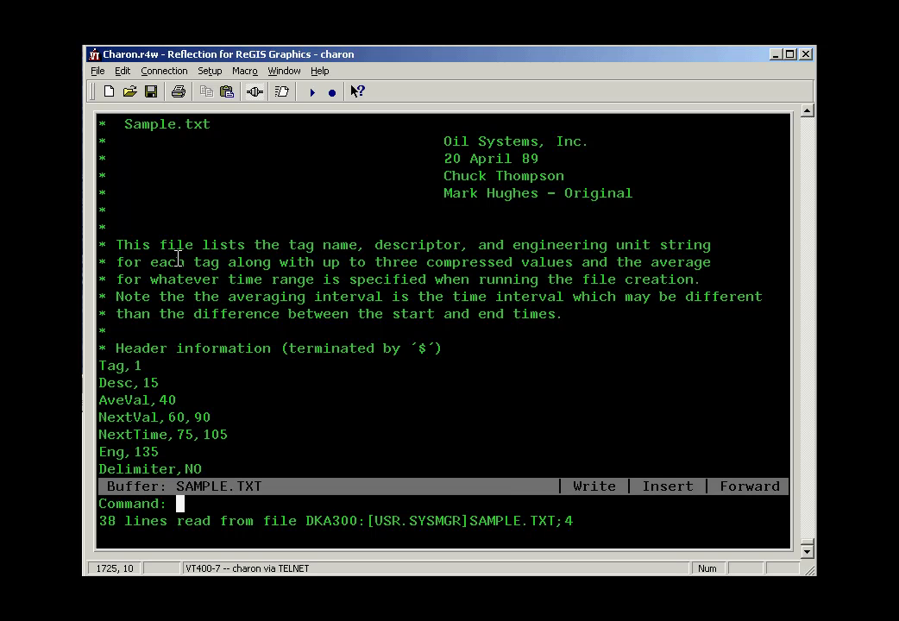
pyautogui.write('write')
pyautogui.press('Return')
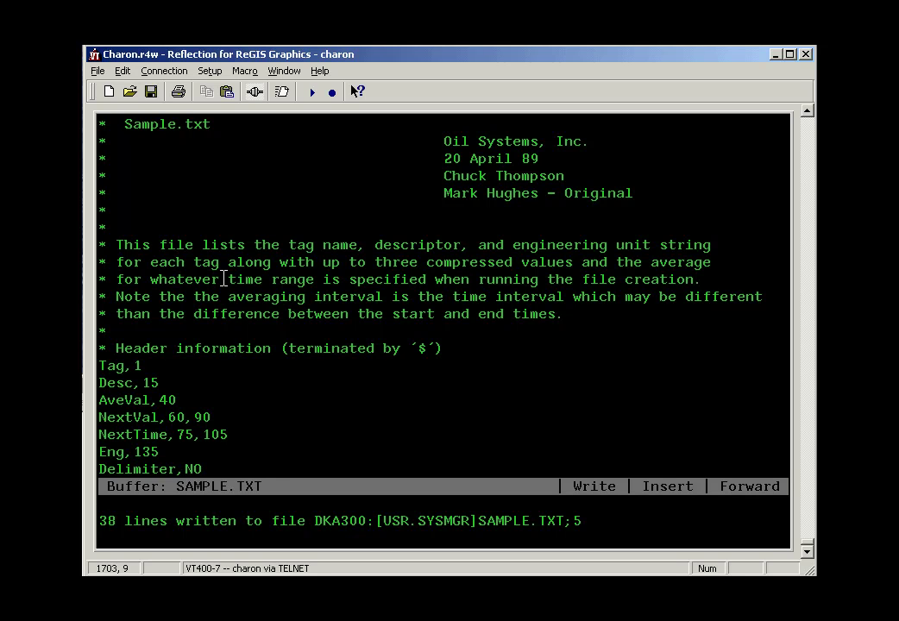
# - Highlight the saved file path in the message, then clear the selection
pyautogui.moveTo(582, 521); pyautogui.dragTo(98, 521)
pyautogui.moveTo(580, 524); pyautogui.dragTo(315, 523)
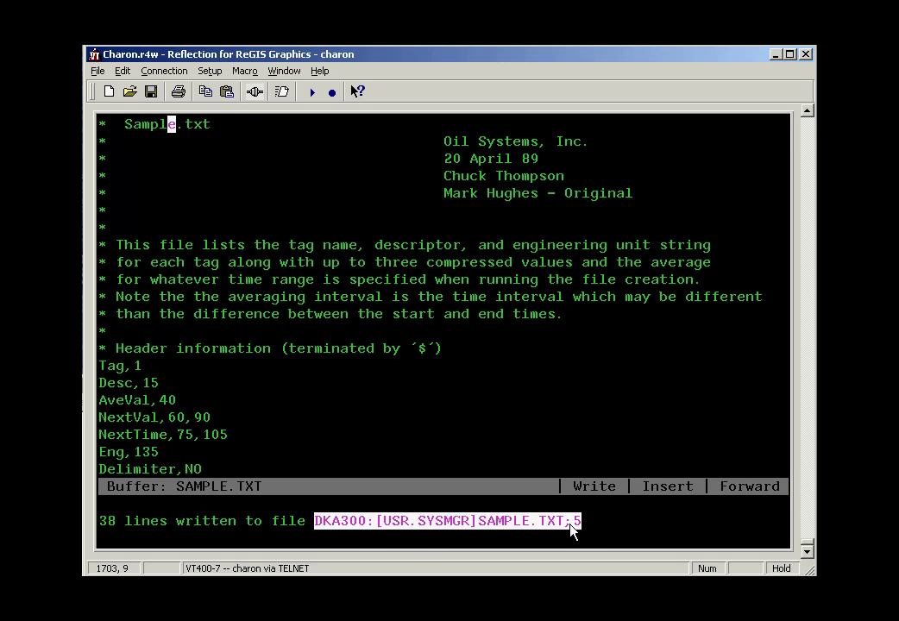
pyautogui.press('Down')
pyautogui.press('Down')
pyautogui.press('Down')
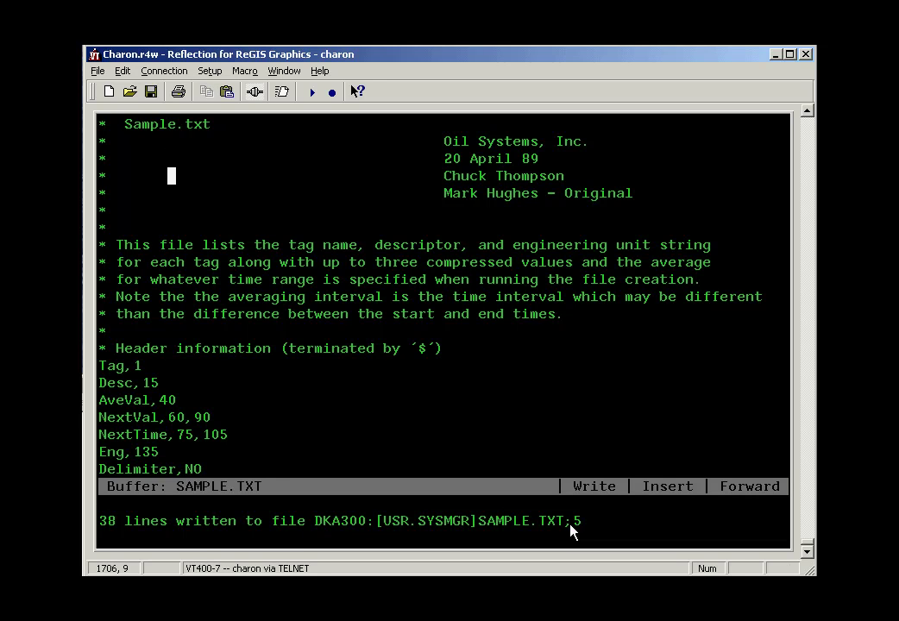
# - Cancel the Command: prompt without running exit, then leave EVE with Ctrl+Z
pyautogui.press('F16')
pyautogui.write('exit')
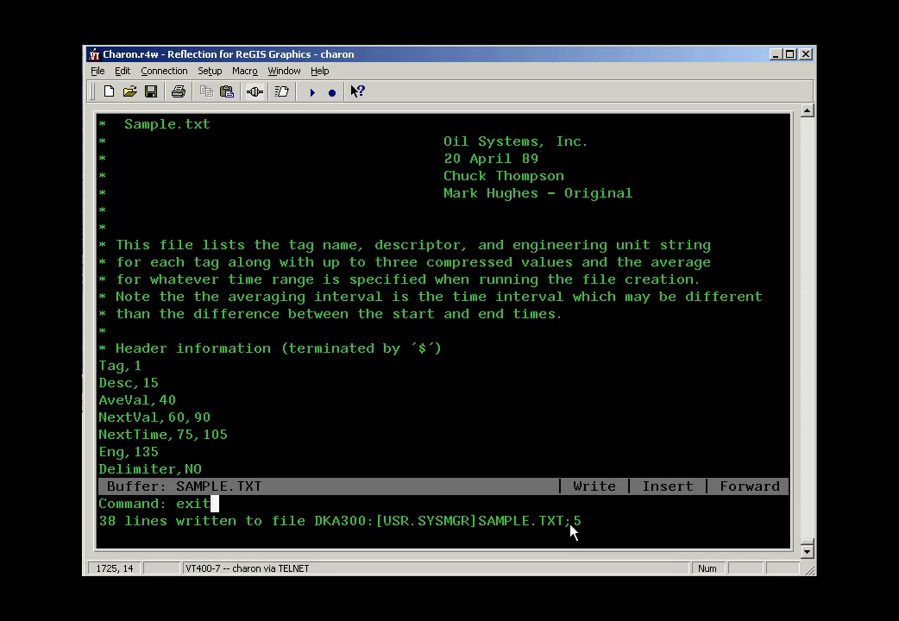
pyautogui.press('BackSpace')
pyautogui.press('BackSpace')
pyautogui.press('BackSpace')
pyautogui.press('BackSpace')
pyautogui.press('Return')
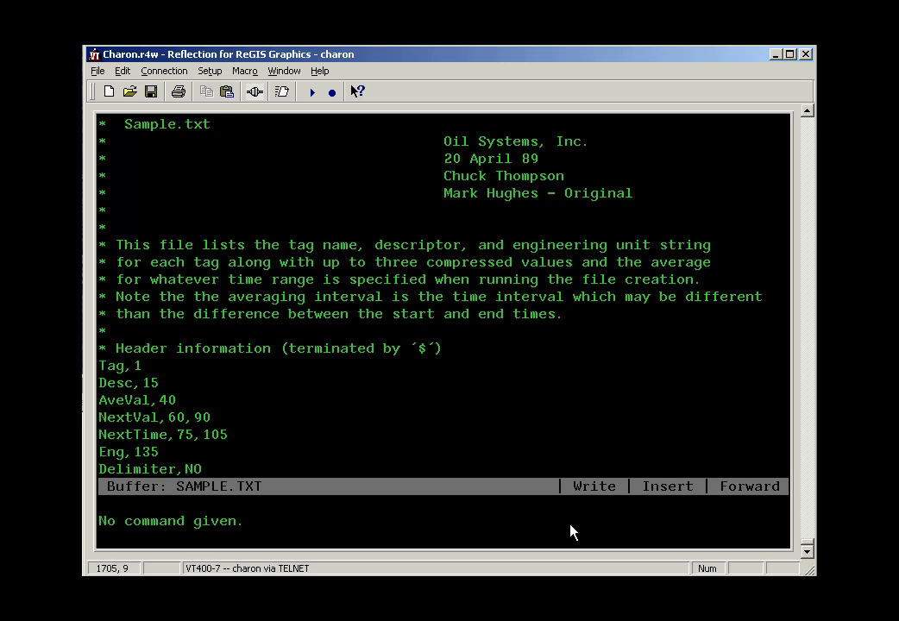
pyautogui.hotkey('ctrl', 'z')
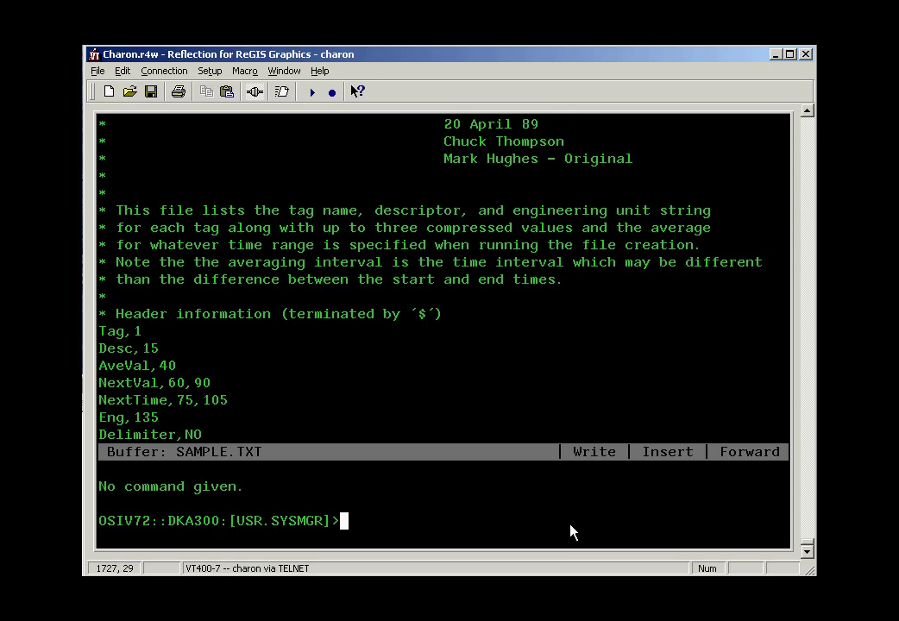
# - Recall the 'edit sample.txt' command from DCL history
pyautogui.press('Up')
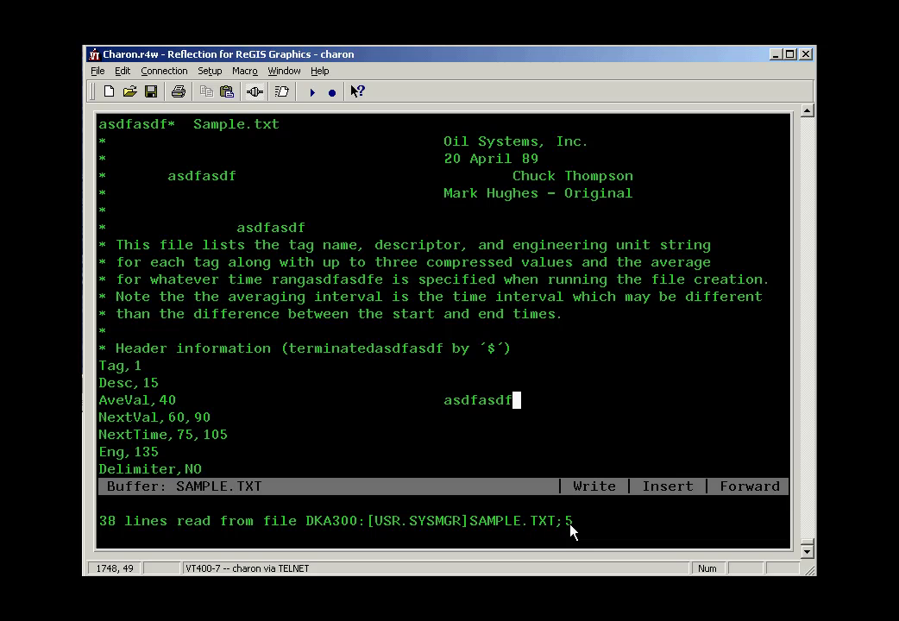
# - Quit EVE and answer yes to discard the SAMPLE.TXT modifications
pyautogui.press('F16')
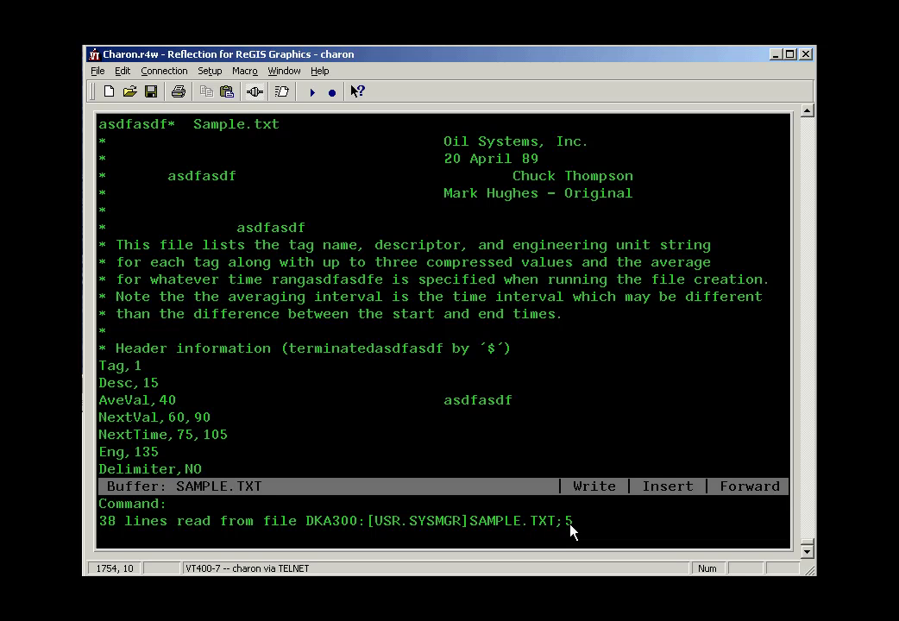
pyautogui.write('quit')
pyautogui.press('Return')
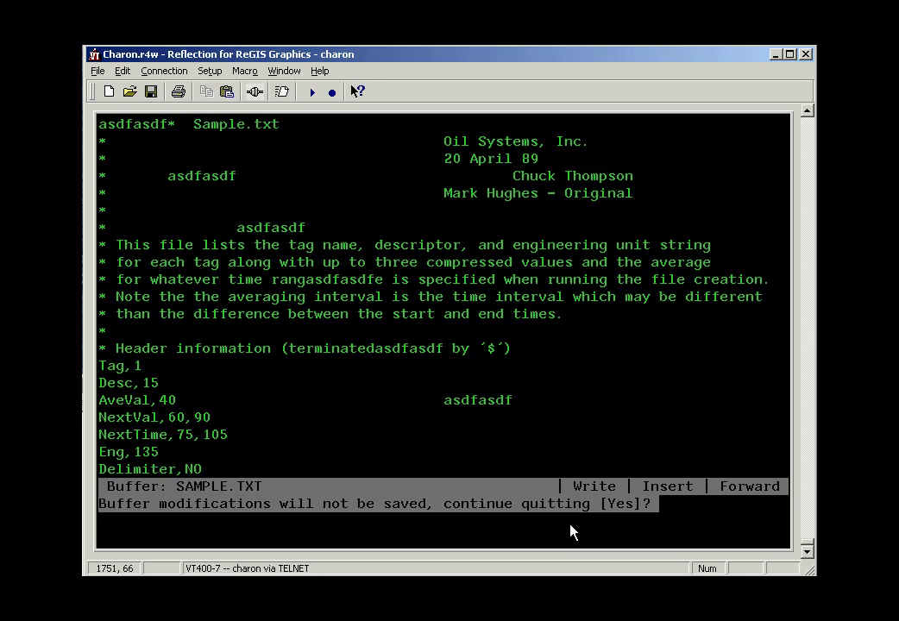
pyautogui.write('yes')
pyautogui.press('Return')
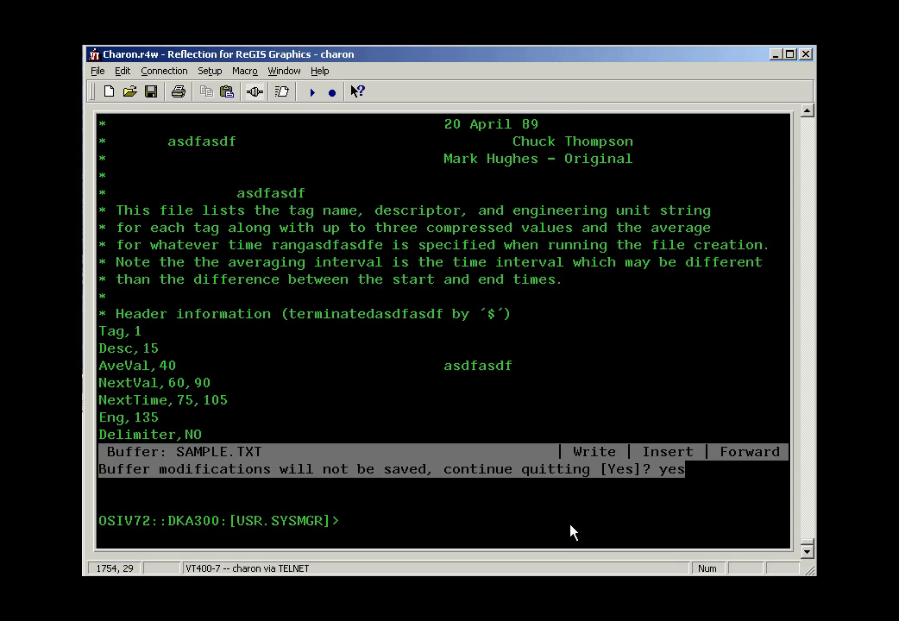
# - Reopen SAMPLE.TXT from history, now without the junk text, and start a forward find
pyautogui.press('Up')
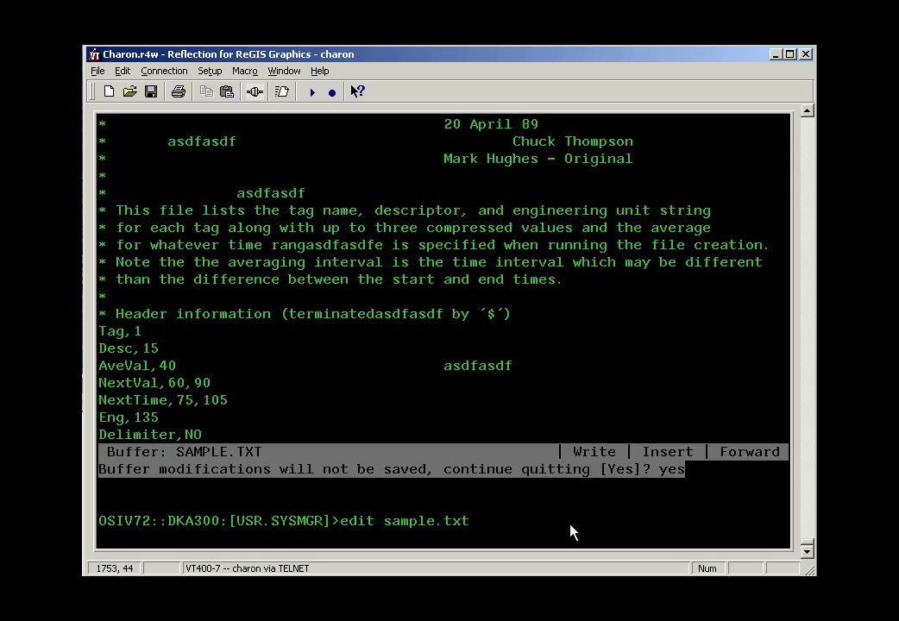
pyautogui.press('Return')
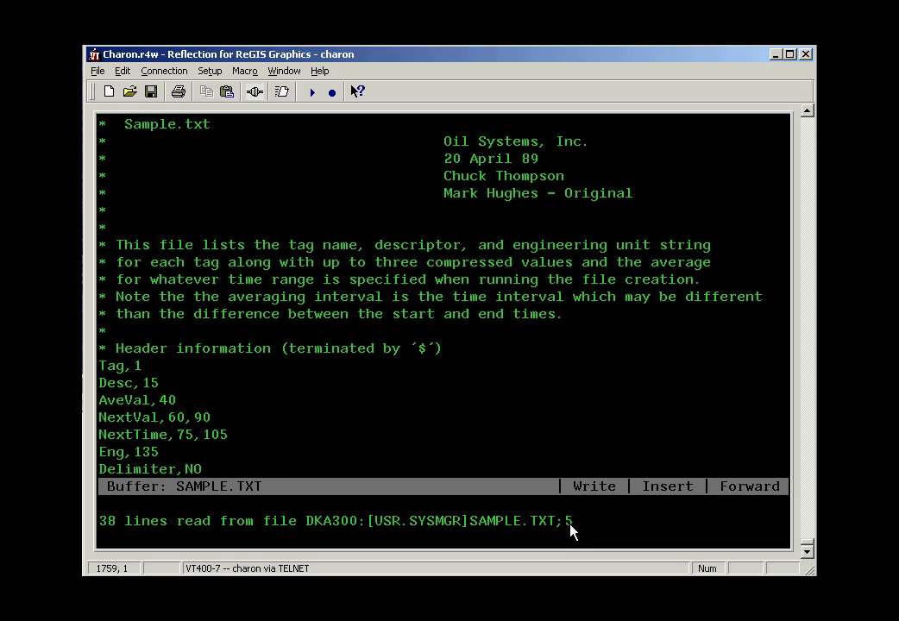
pyautogui.press('Insert')
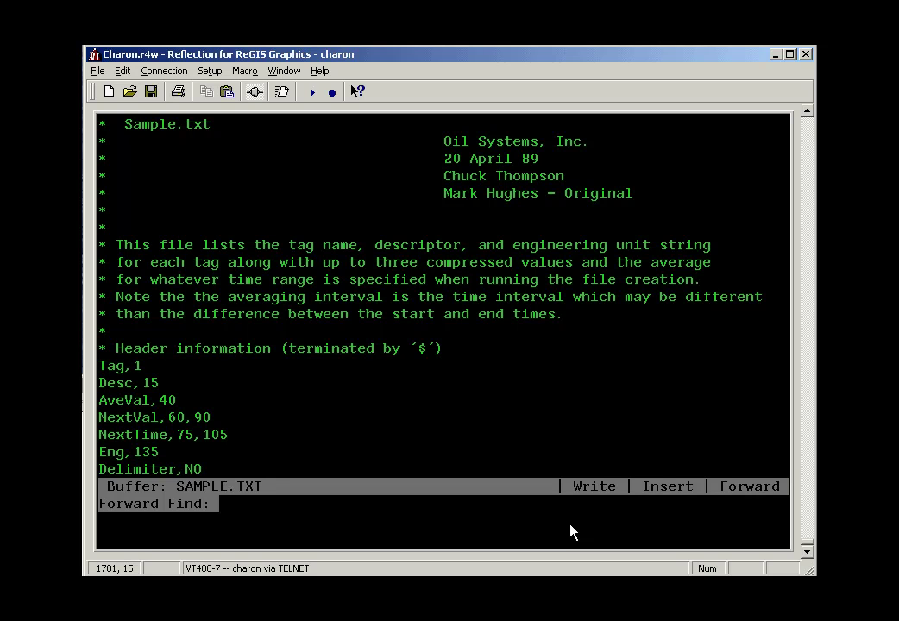
# - Search SAMPLE.TXT for 'file' and step through the first matches down to End of file
pyautogui.write('file')
pyautogui.press('Return')
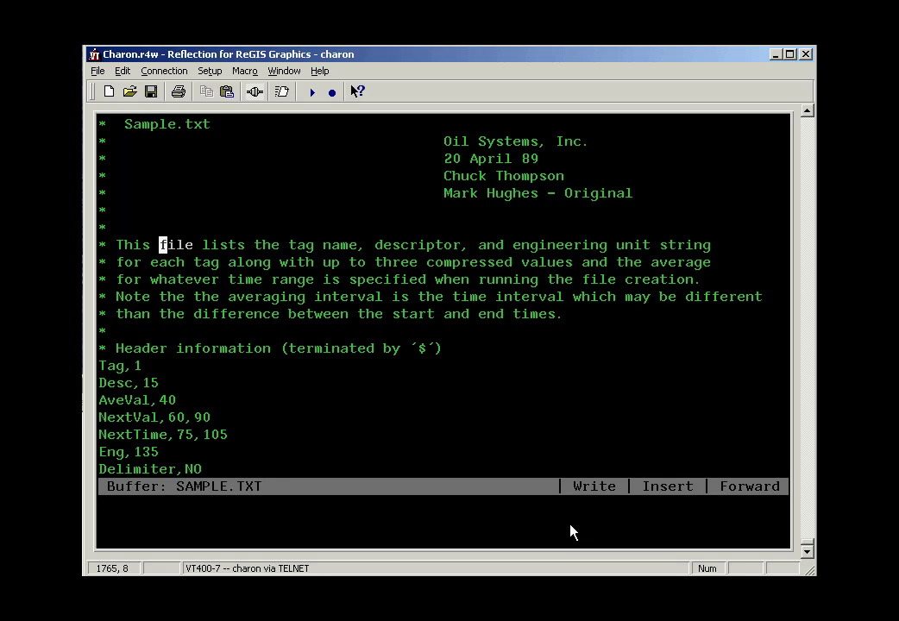
pyautogui.press('Insert')
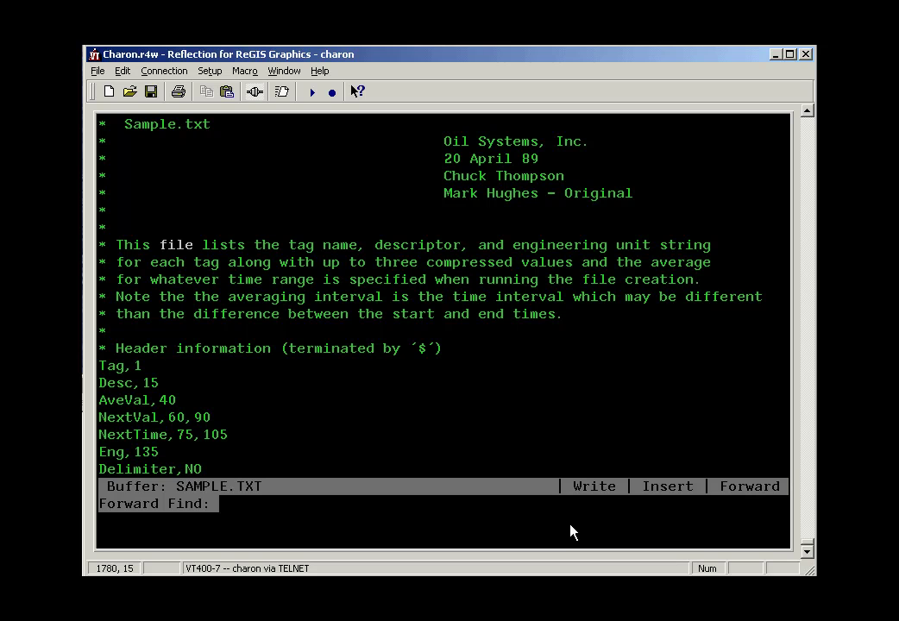
pyautogui.press('Return')
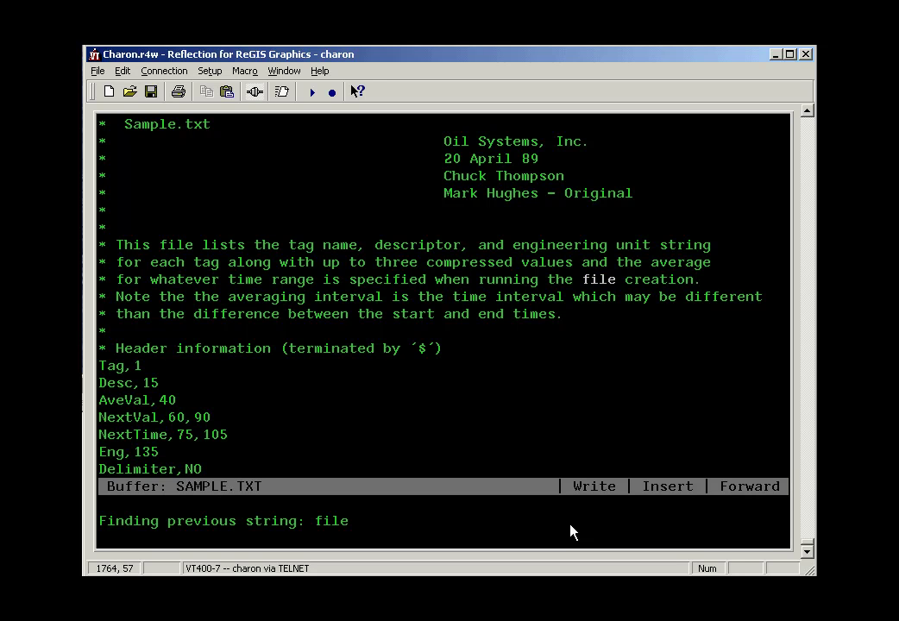
pyautogui.press('Insert')
pyautogui.press('Return')
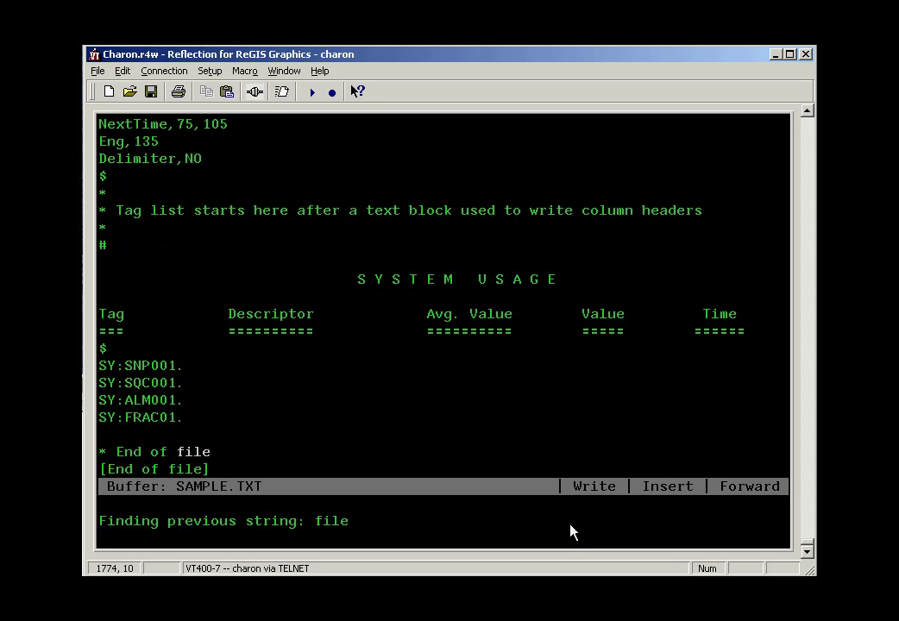
# - Continue the 'file' search past the last match, answering y to wrap back to earlier matches
pyautogui.press('Insert')
pyautogui.press('Return')
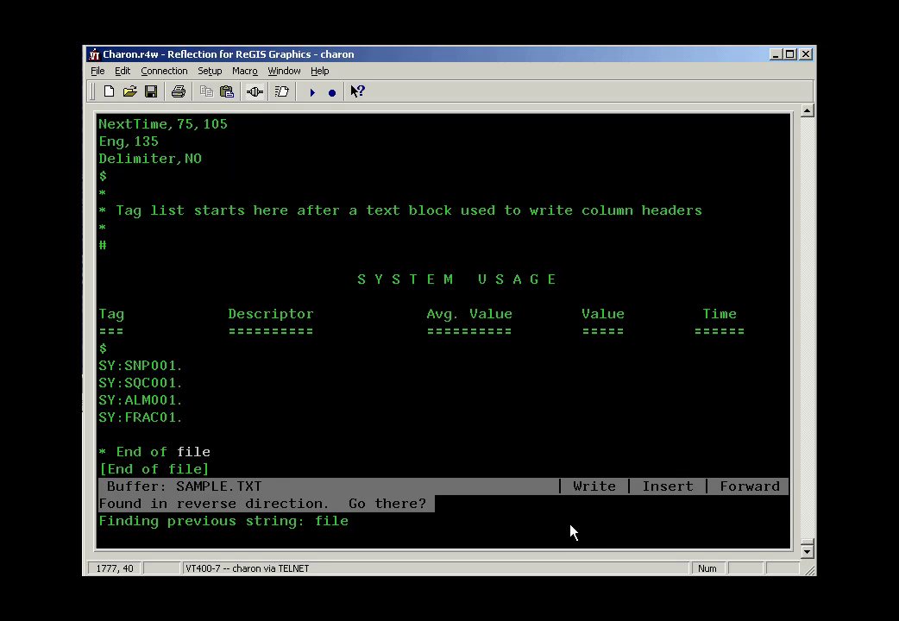
pyautogui.write('y')
pyautogui.press('Return')
pyautogui.press('Insert')
pyautogui.press('Insert')
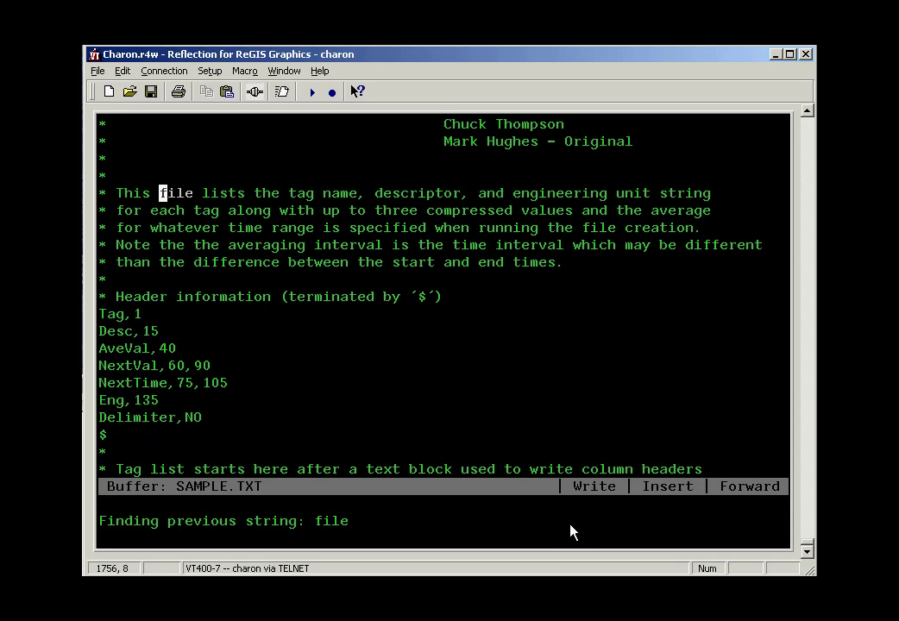
pyautogui.press('Insert')
pyautogui.press('Insert')
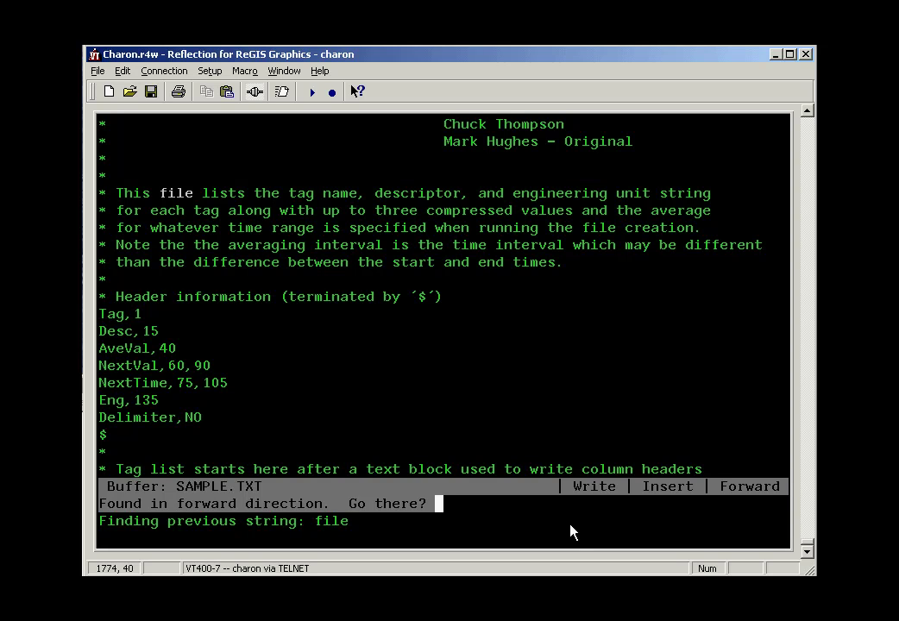
pyautogui.write('y')
pyautogui.press('Return')
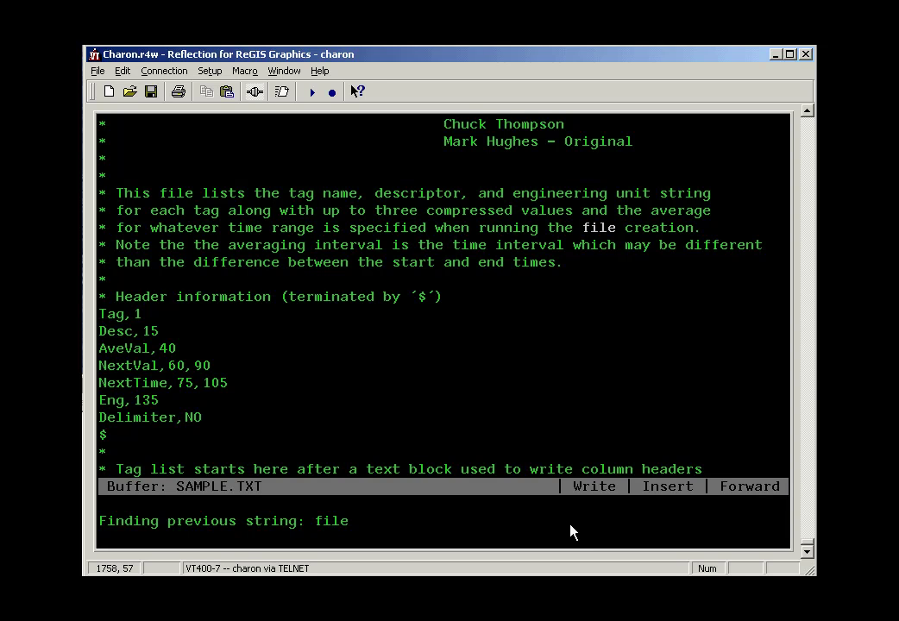
pyautogui.press('F16')
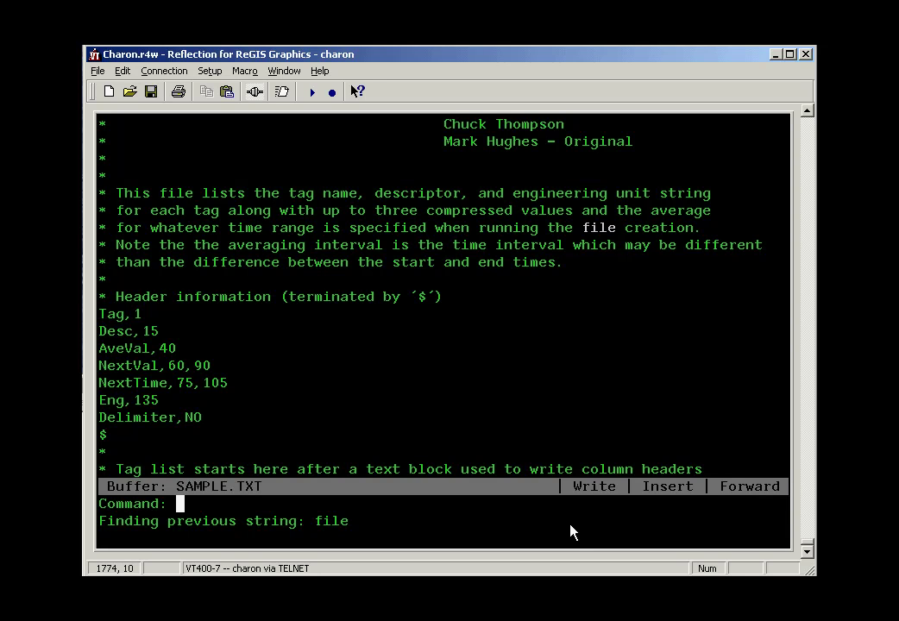
pyautogui.write('help select')
pyautogui.press('Return')
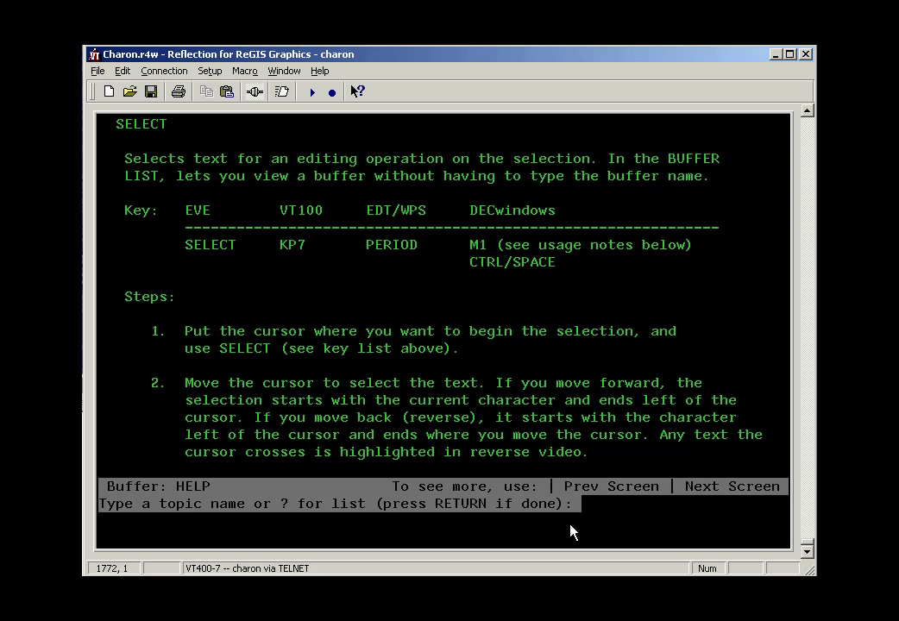
pyautogui.write('file')
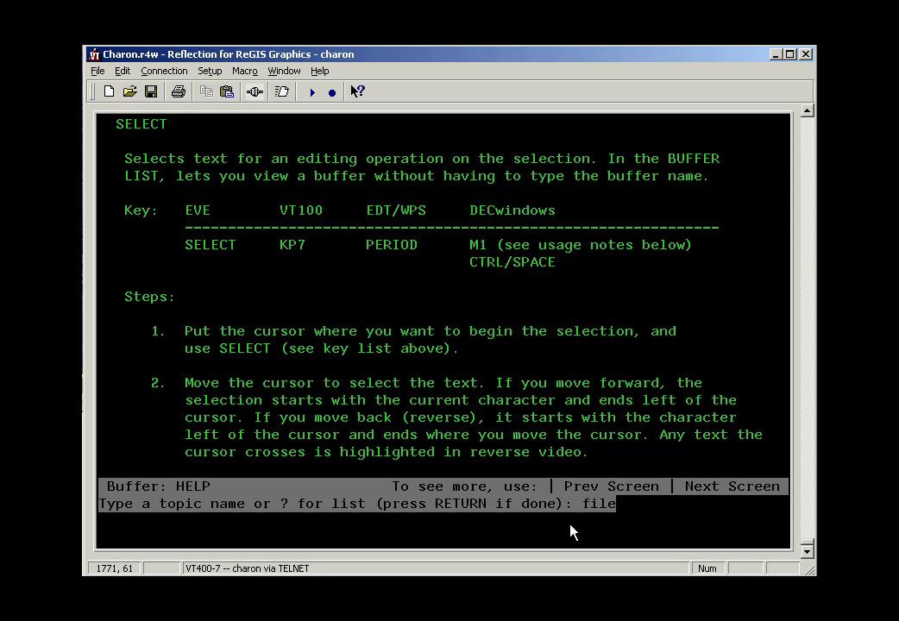
pyautogui.press('BackSpace')
pyautogui.press('BackSpace')
pyautogui.press('BackSpace')
pyautogui.press('BackSpace')
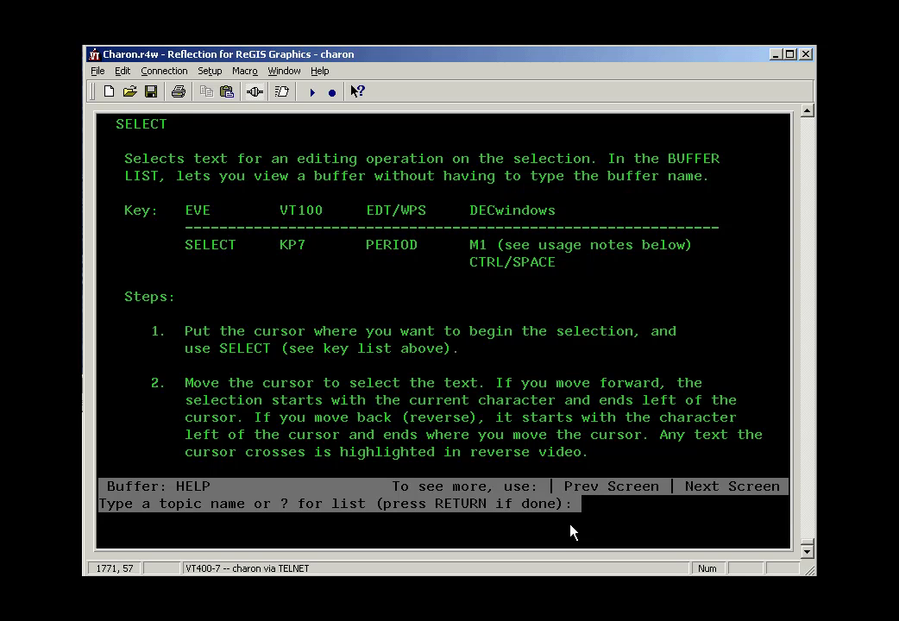
pyautogui.press('pagedown')
pyautogui.press('pagedown')
pyautogui.press('pageup')
pyautogui.press('pageup')
pyautogui.press('Return')
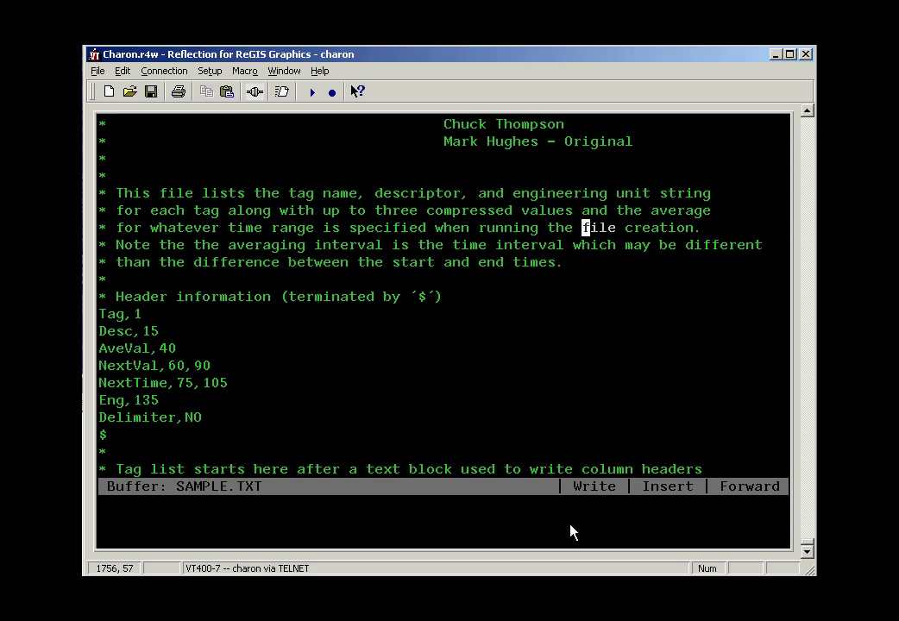
# - Go to line 40 with the 'line 40' command, landing at the end of the 38-line file
pyautogui.press('F16')
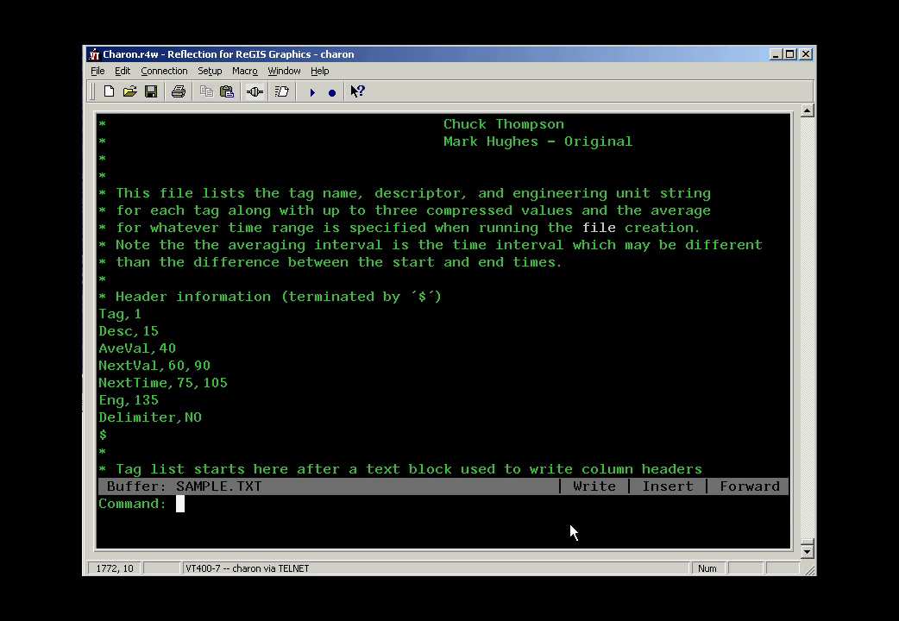
pyautogui.write('40')
pyautogui.press('Return')
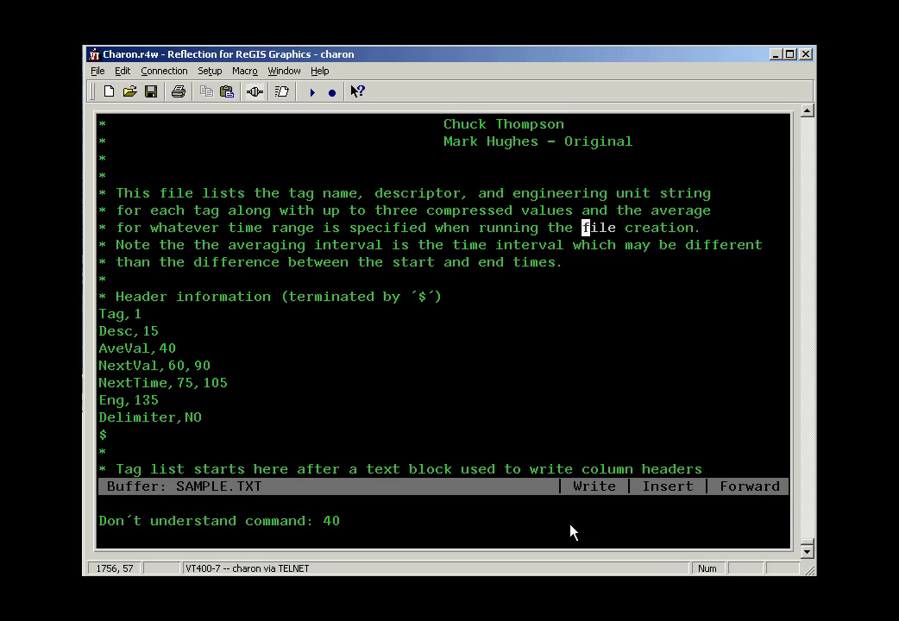
pyautogui.press('F16')
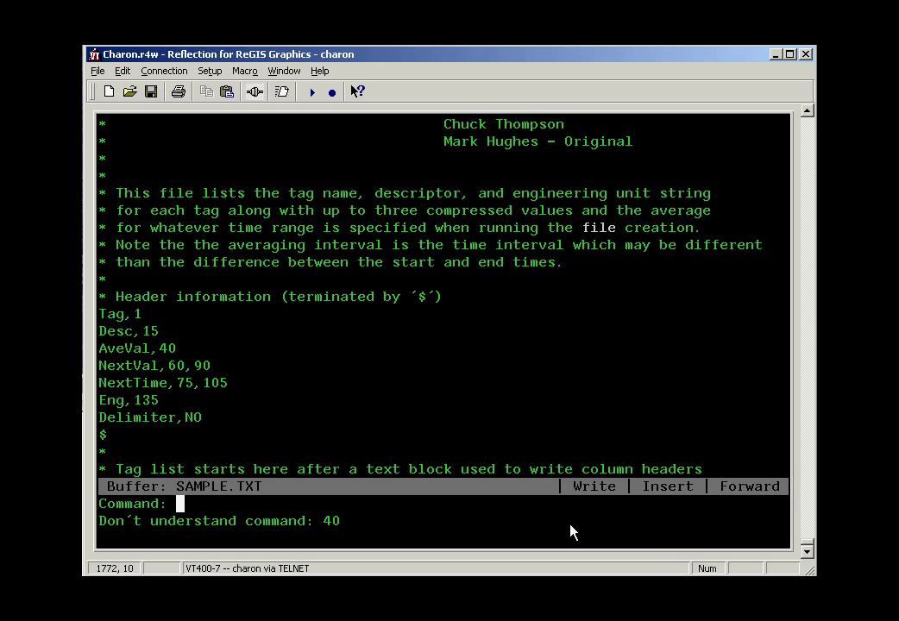
pyautogui.write('lin')
pyautogui.press('BackSpace')
pyautogui.write('ne 40')
pyautogui.press('Return')
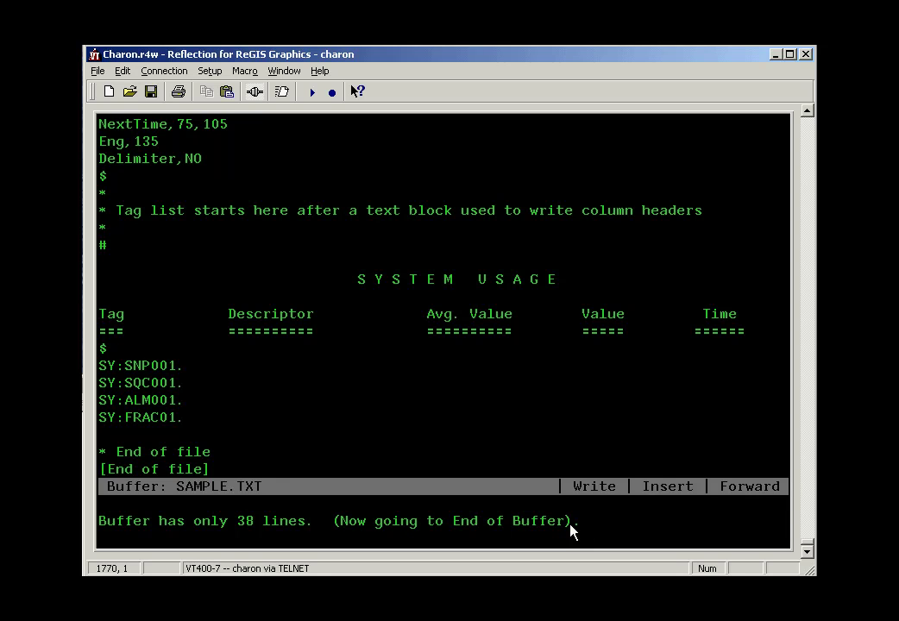
# - Retype 'line 40' at the command prompt and browse back through earlier commands like get SAMPLE.TXT
pyautogui.press('KP_Subtract')
pyautogui.write('line 40')
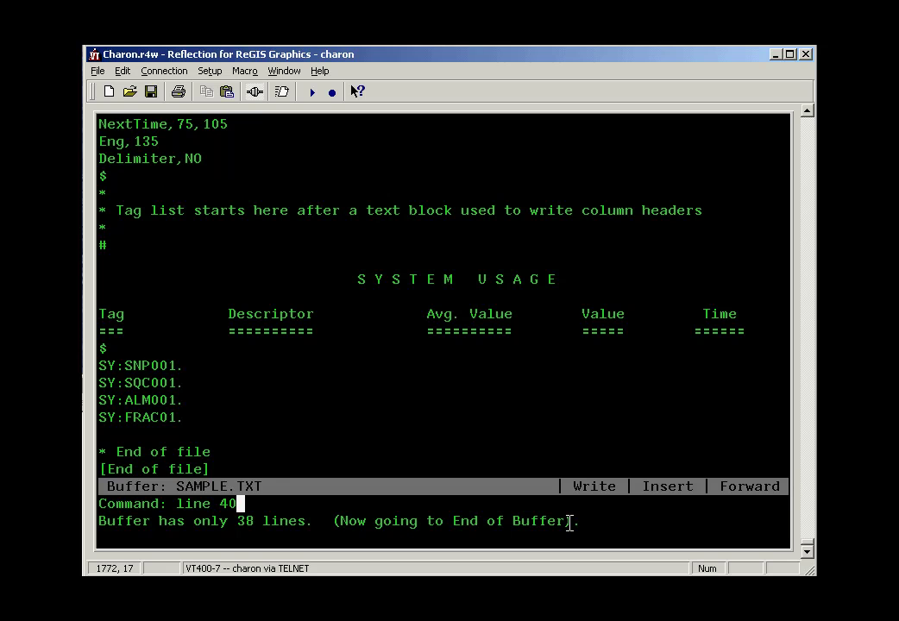
pyautogui.press('KP_Subtract')
pyautogui.write('line 40')
pyautogui.press('KP_Subtract')
pyautogui.press('Up')
pyautogui.press('Up')
pyautogui.press('Up')
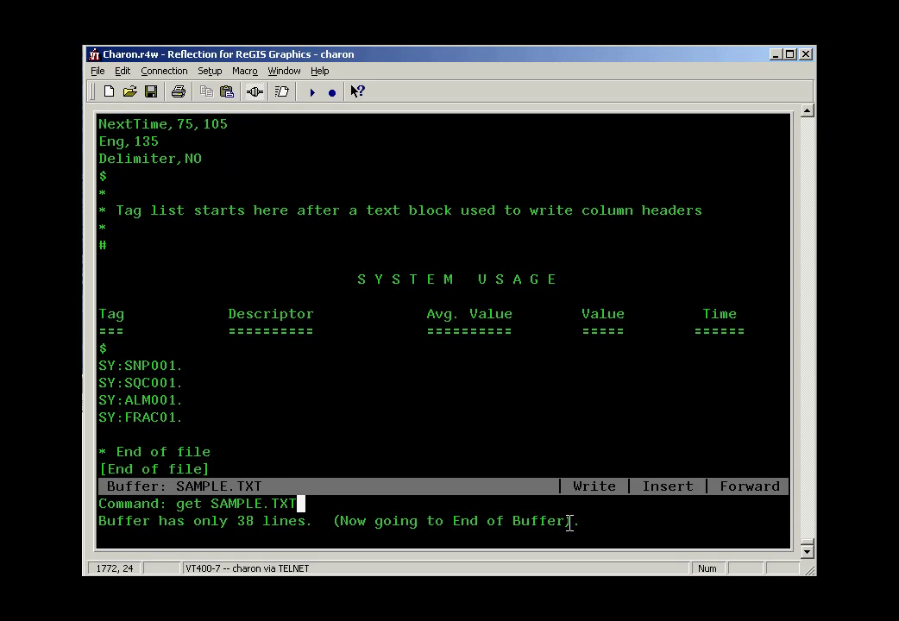
pyautogui.press('Down')
pyautogui.press('Down')
pyautogui.press('Down')
pyautogui.press('Down')
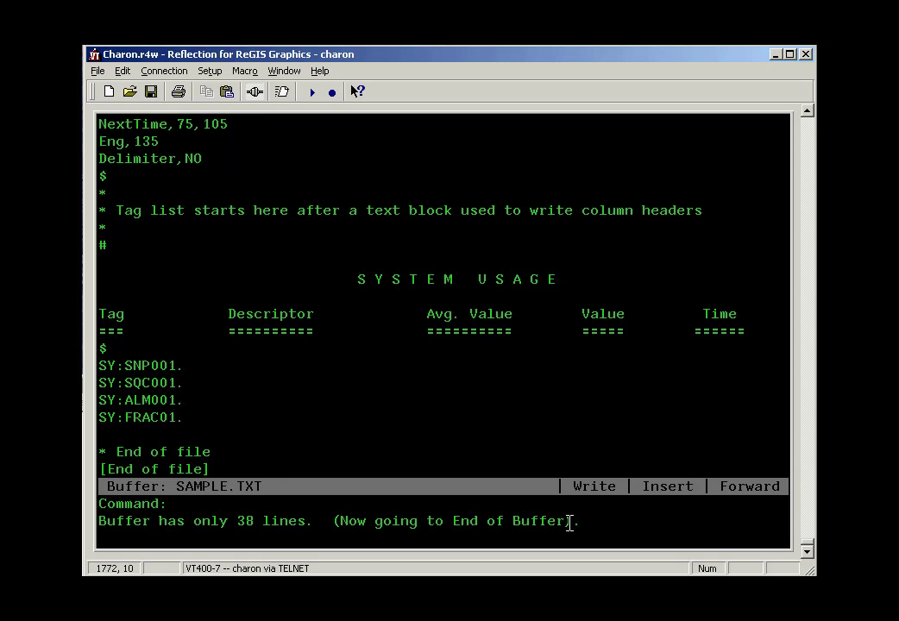
pyautogui.write('40')
# - Recall and clear the help select command, then enter quit at a fresh Command: prompt
pyautogui.press('Up')
pyautogui.press('Up')
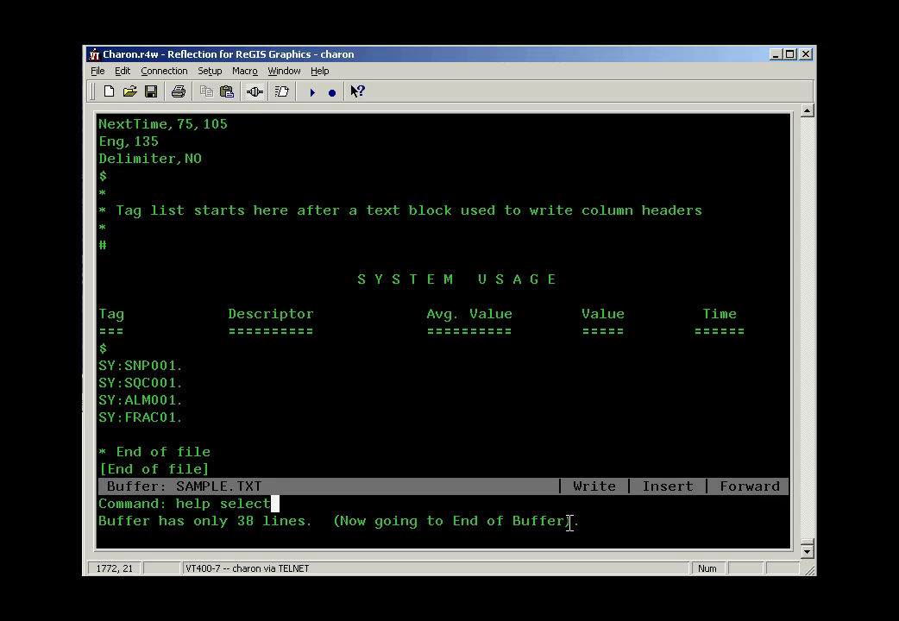
pyautogui.press('Down')
pyautogui.press('Down')
pyautogui.press('Down')
pyautogui.press('Return')
pyautogui.press('KP_Add')
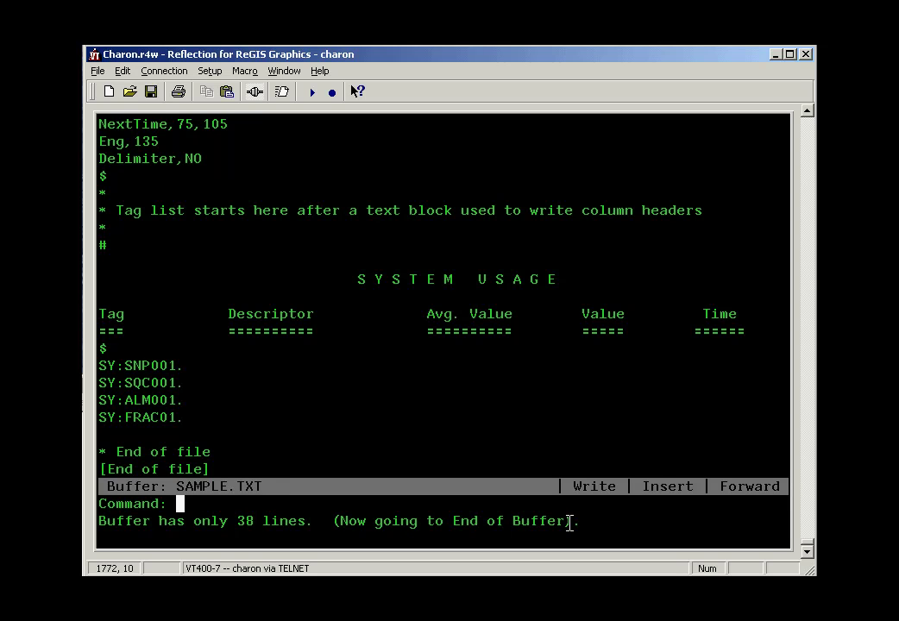
pyautogui.write('quit')
# - Run quit to exit EVE to the DCL prompt and focus the terminal window
pyautogui.press('Return')
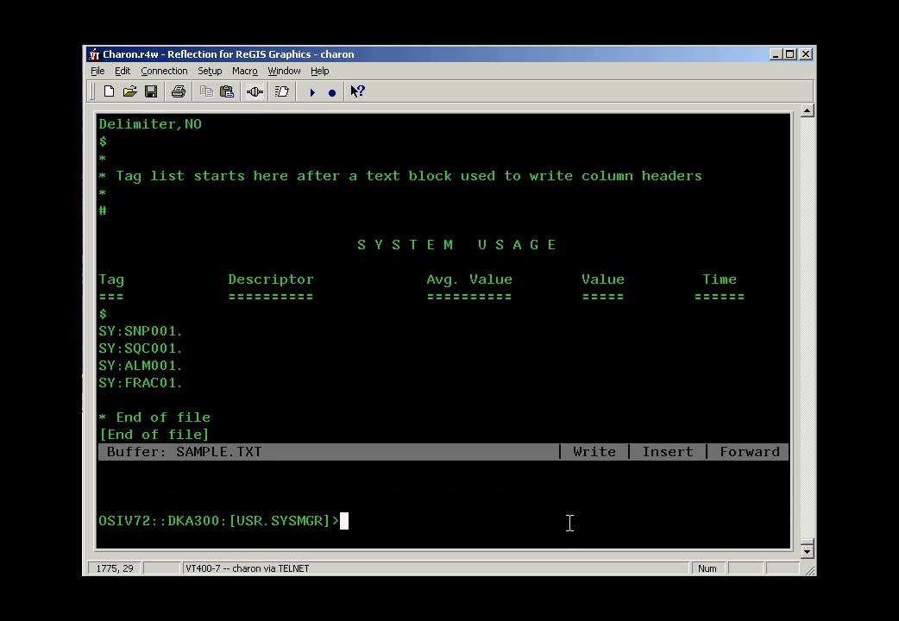
pyautogui.click(393, 69)
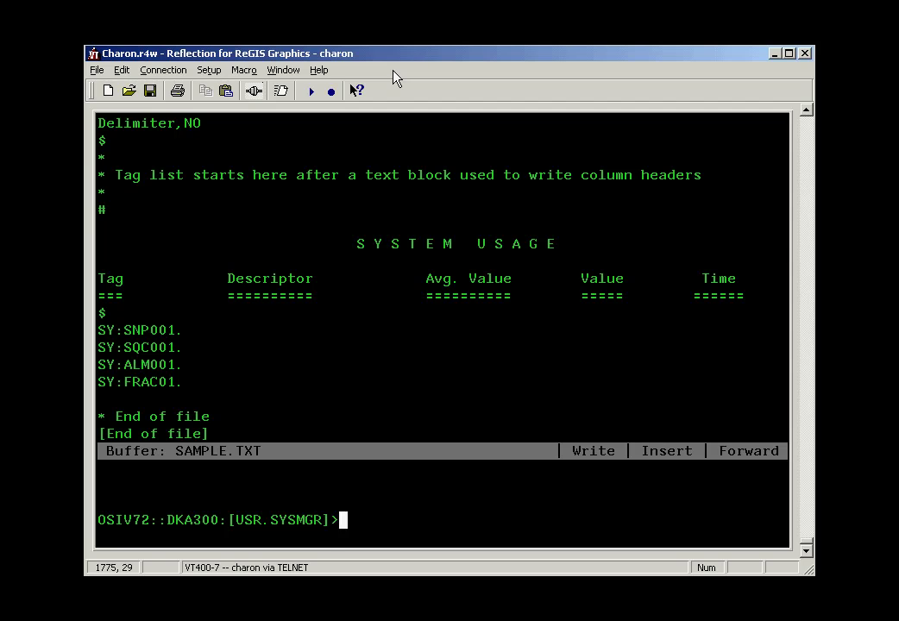
# - Reopen sample.txt with edit sample.txt and begin a selection at the 'This file lists' line
pyautogui.write('edit sample.txt')
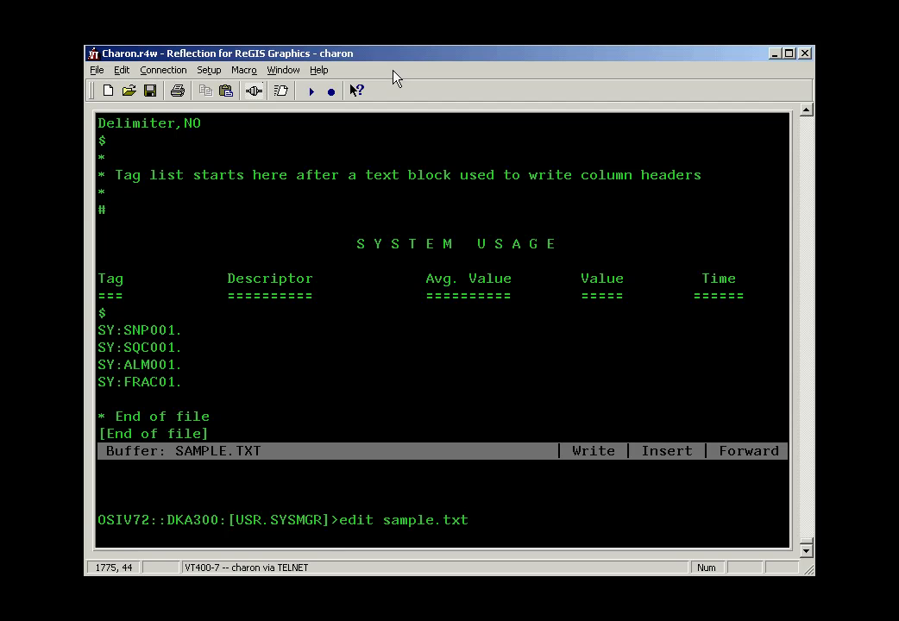
pyautogui.press('Return')
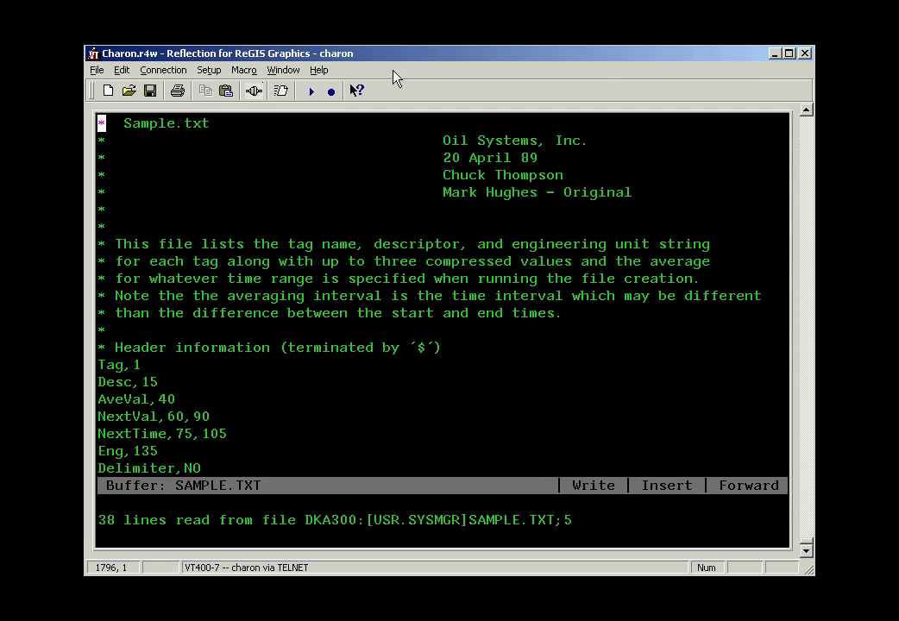
pyautogui.press('Down')
pyautogui.press('Down')
pyautogui.press('Down')
pyautogui.press('Down')
pyautogui.press('Down')
pyautogui.press('Down')
pyautogui.press('Down')
pyautogui.press('KP_Decimal')
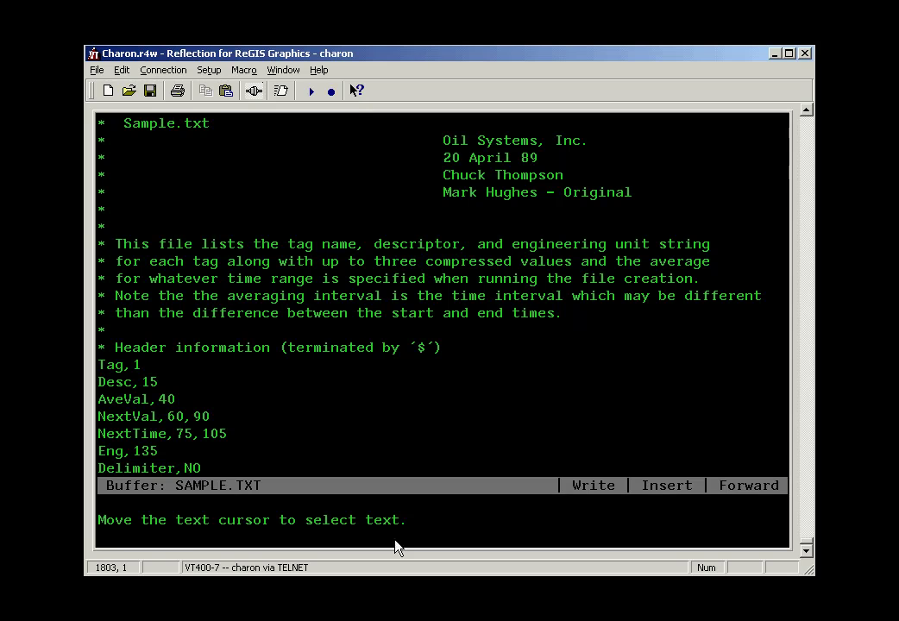
# - Extend the selection from 'This file lists' through the '*' line and cut it with Remove
pyautogui.moveTo(407, 522); pyautogui.dragTo(98, 532)
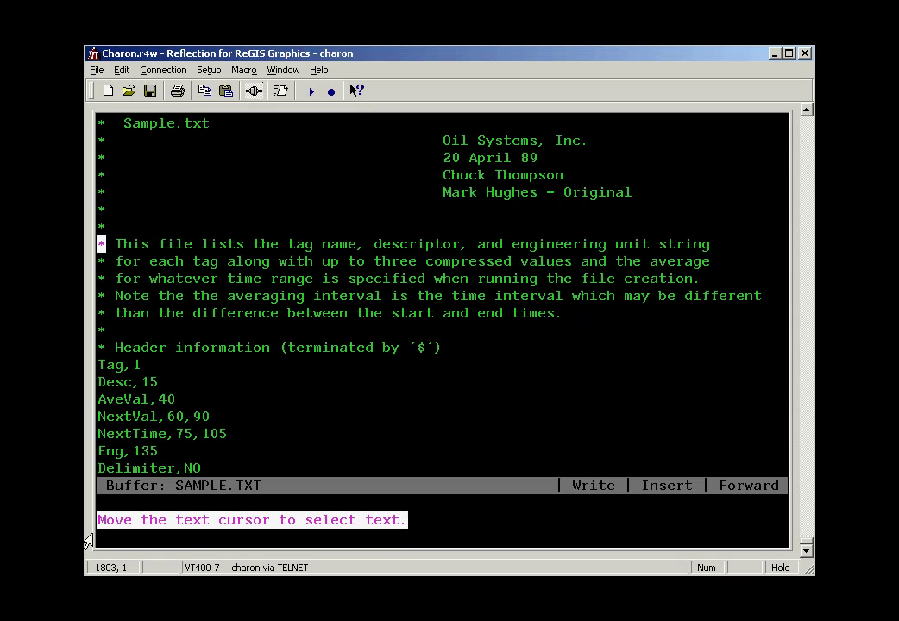
pyautogui.click(415, 530)
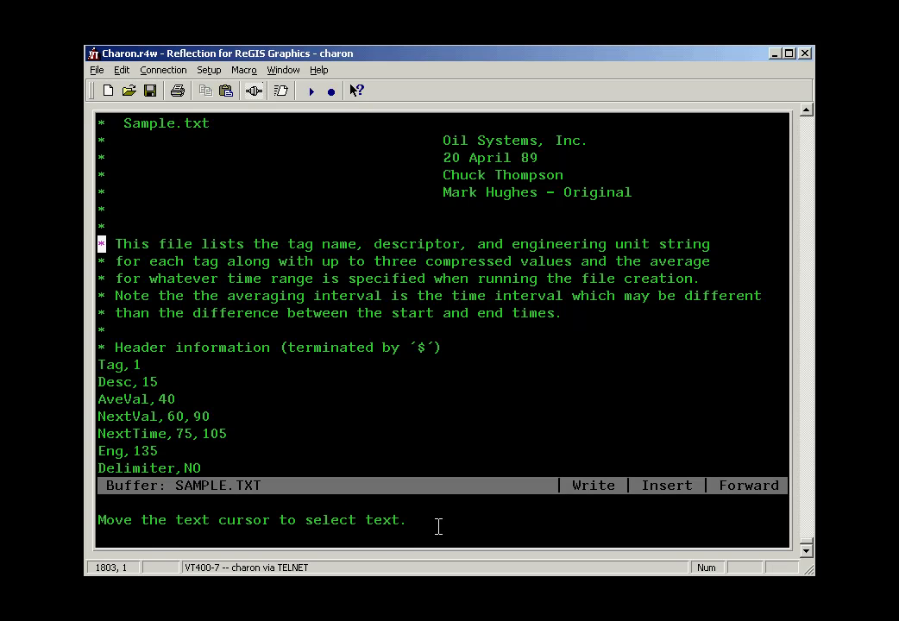
pyautogui.press('Down')
pyautogui.press('Down')
pyautogui.press('Down')
pyautogui.press('Down')
pyautogui.press('Down')
pyautogui.press('Up')
pyautogui.press('Up')
pyautogui.press('Up')
pyautogui.press('Up')
pyautogui.press('Down')
pyautogui.press('Down')
pyautogui.press('Down')
pyautogui.press('Down')
pyautogui.press('Up')
pyautogui.press('Right')
pyautogui.press('Right')
pyautogui.press('Right')
pyautogui.press('Right')
pyautogui.press('Right')
pyautogui.press('Right')
pyautogui.press('Right')
pyautogui.press('Right')
pyautogui.press('Right')
pyautogui.press('Right')
pyautogui.press('Right')
pyautogui.press('End')
pyautogui.press('Down')
pyautogui.press('Left')
pyautogui.press('Left')
pyautogui.press('Left')
pyautogui.press('Left')
pyautogui.press('Left')
pyautogui.press('Left')
pyautogui.press('Left')
pyautogui.press('Left')
pyautogui.press('Left')
pyautogui.press('Left')
pyautogui.press('Left')
pyautogui.press('Right')
pyautogui.hotkey('ctrl', 'c')
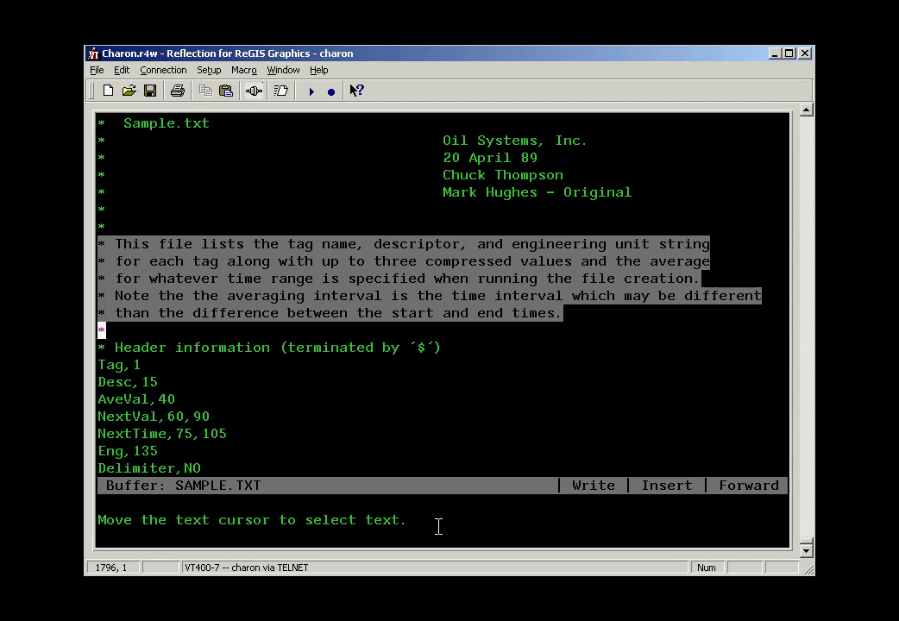
pyautogui.press('Right')
pyautogui.press('Delete')
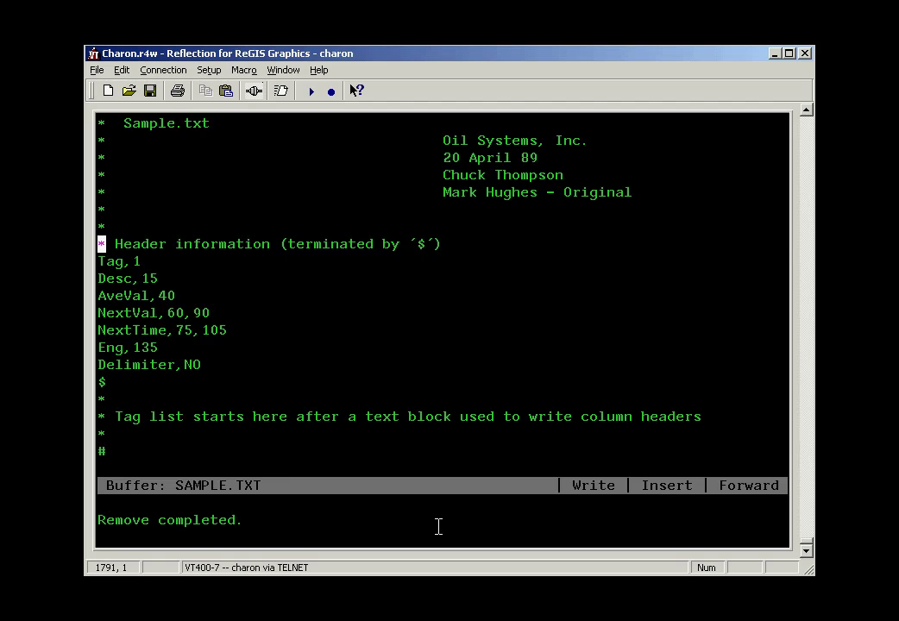
# - Paste the cut comment block before End of file and again above the Header information line
pyautogui.press('Down')
pyautogui.press('Down')
pyautogui.press('Down')
pyautogui.press('Down')
pyautogui.press('Down')
pyautogui.press('Down')
pyautogui.press('Down')
pyautogui.press('Down')
pyautogui.press('Down')
pyautogui.press('Down')
pyautogui.press('Down')
pyautogui.press('Down')
pyautogui.press('Down')
pyautogui.press('Down')
pyautogui.press('Down')
pyautogui.press('Down')
pyautogui.press('Down')
pyautogui.press('Down')
pyautogui.press('Down')
pyautogui.press('Down')
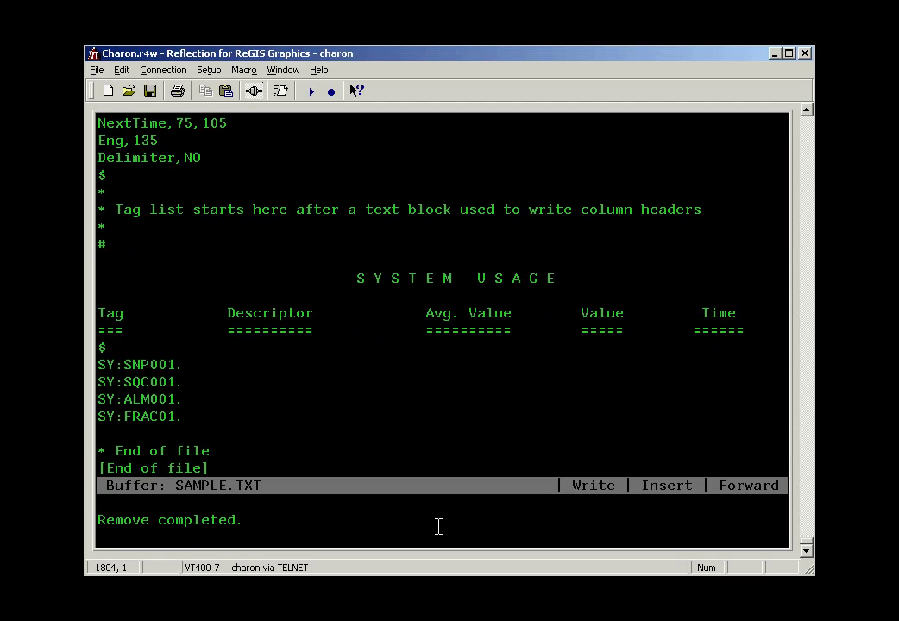
pyautogui.press('Up')
pyautogui.press('Down')
pyautogui.hotkey('ctrl', 'v')
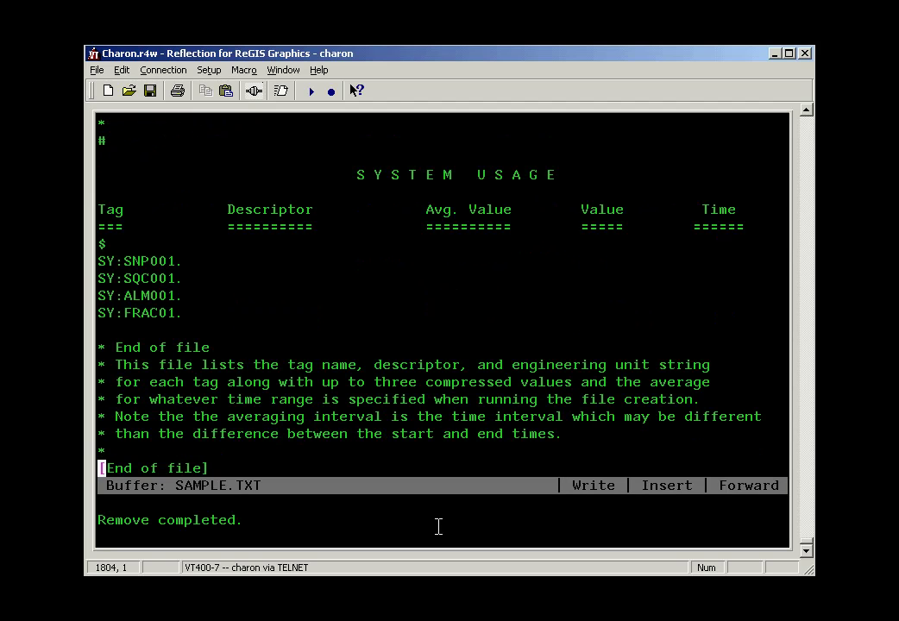
pyautogui.press('Up')
pyautogui.press('Up')
pyautogui.press('Up')
pyautogui.press('Up')
pyautogui.press('Up')
pyautogui.press('Up')
pyautogui.press('Up')
pyautogui.press('Up')
pyautogui.press('Up')
pyautogui.press('Up')
pyautogui.press('Up')
pyautogui.press('Up')
pyautogui.press('Up')
pyautogui.press('Up')
pyautogui.press('Up')
pyautogui.press('Up')
pyautogui.press('Up')
pyautogui.press('Up')
pyautogui.press('Up')
pyautogui.press('Up')
pyautogui.press('Up')
pyautogui.press('Up')
pyautogui.press('Up')
pyautogui.press('Up')
pyautogui.press('Up')
pyautogui.press('Up')
pyautogui.press('Up')
pyautogui.press('Up')
pyautogui.press('Up')
pyautogui.press('Up')
pyautogui.press('Up')
pyautogui.press('Down')
pyautogui.press('Down')
pyautogui.press('Down')
pyautogui.press('Down')
pyautogui.press('Down')
pyautogui.press('Down')
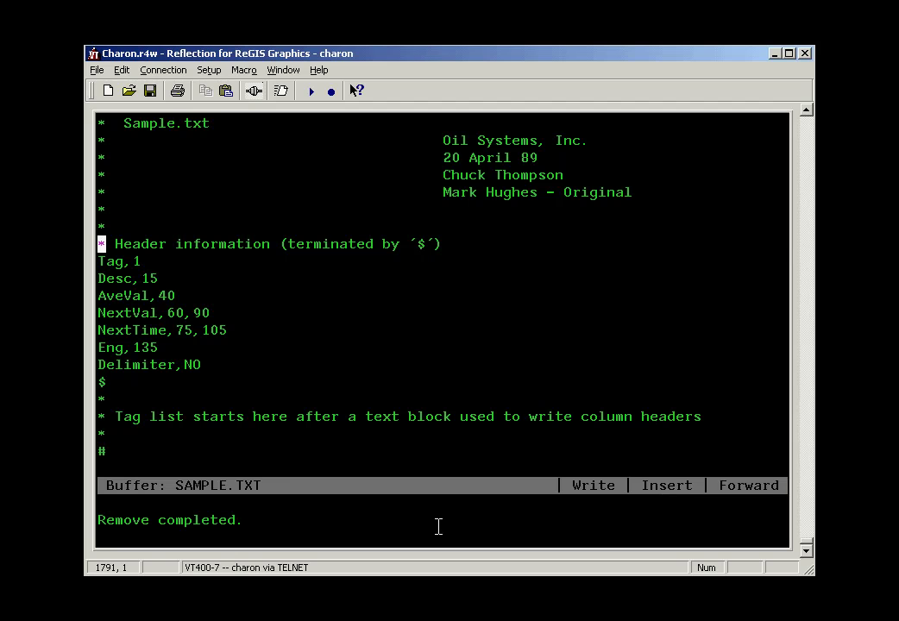
pyautogui.press('Insert')
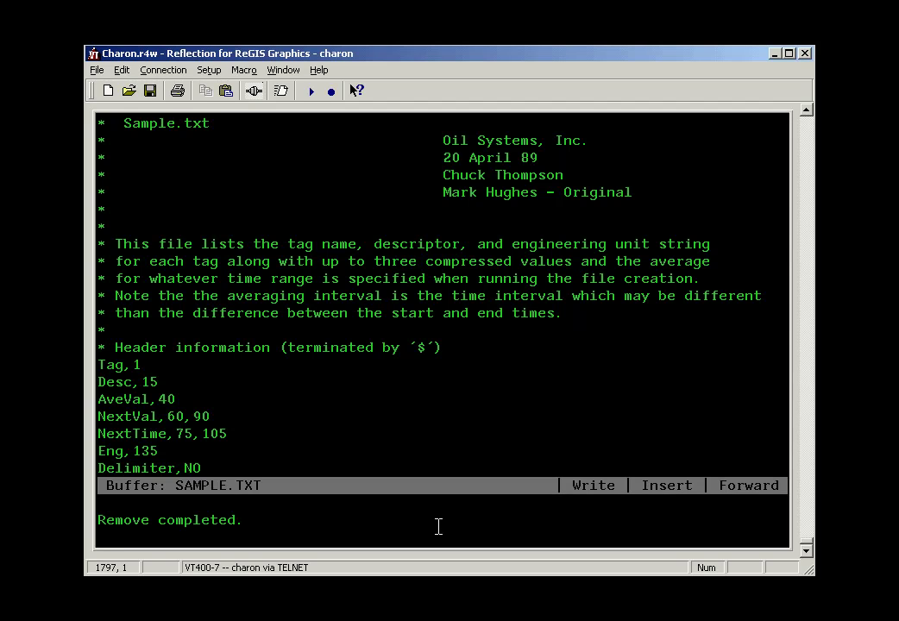
# - Reselect and cut the comment block, then paste it back and three more times at the file end
pyautogui.press('Up')
pyautogui.press('Up')
pyautogui.press('Up')
pyautogui.press('Up')
pyautogui.press('Up')
pyautogui.press('Up')
pyautogui.press('Select')
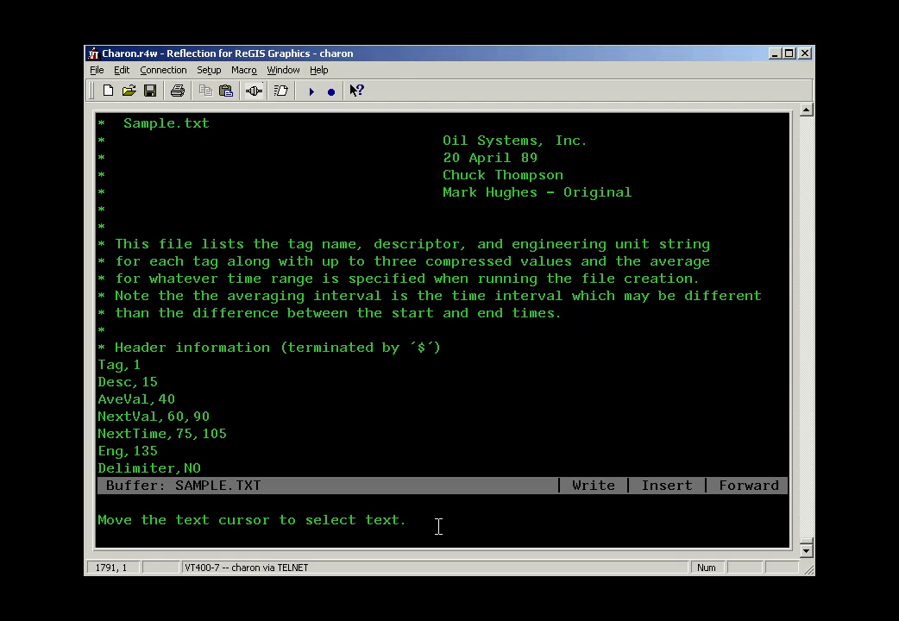
pyautogui.press('Down')
pyautogui.press('Down')
pyautogui.press('Down')
pyautogui.press('Down')
pyautogui.press('Down')
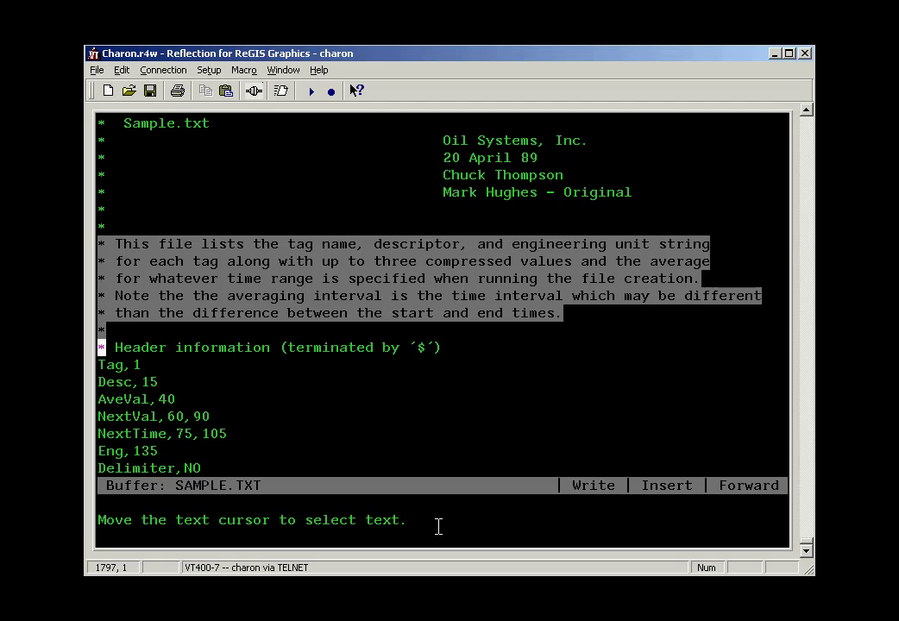
pyautogui.press('Delete')
pyautogui.press('Insert')
pyautogui.hotkey('ctrl', 'End')
pyautogui.press('Insert')
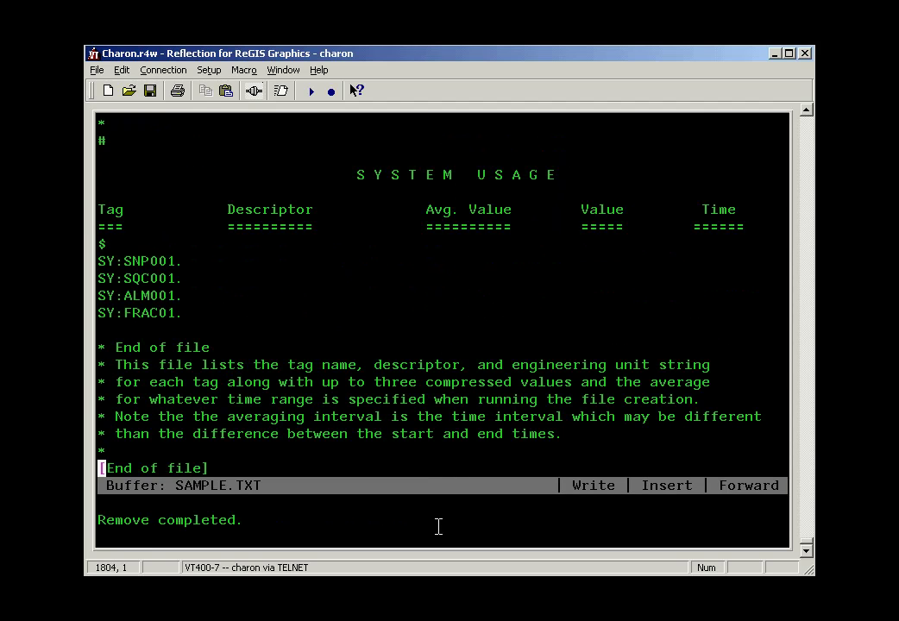
pyautogui.press('Insert')
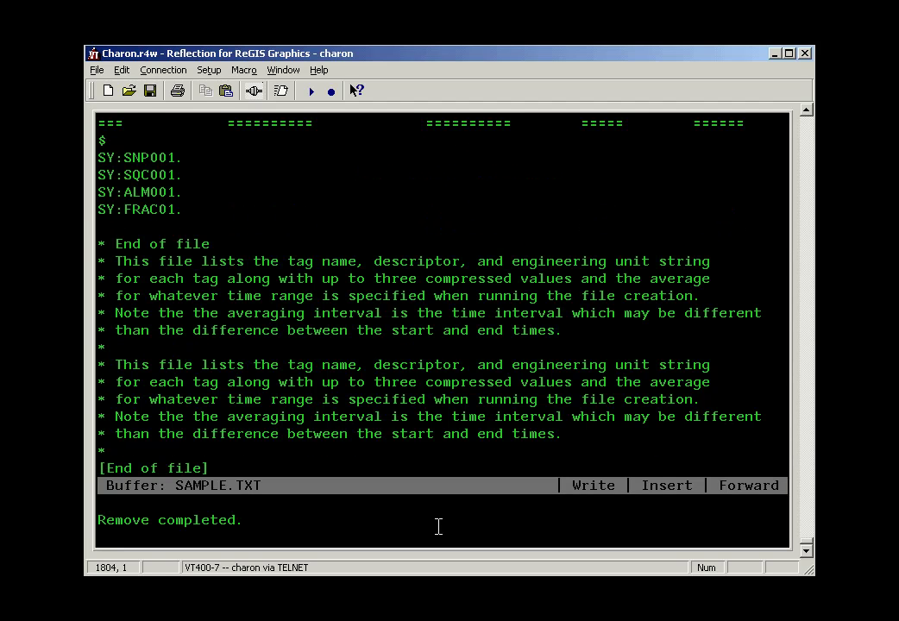
pyautogui.press('Insert')
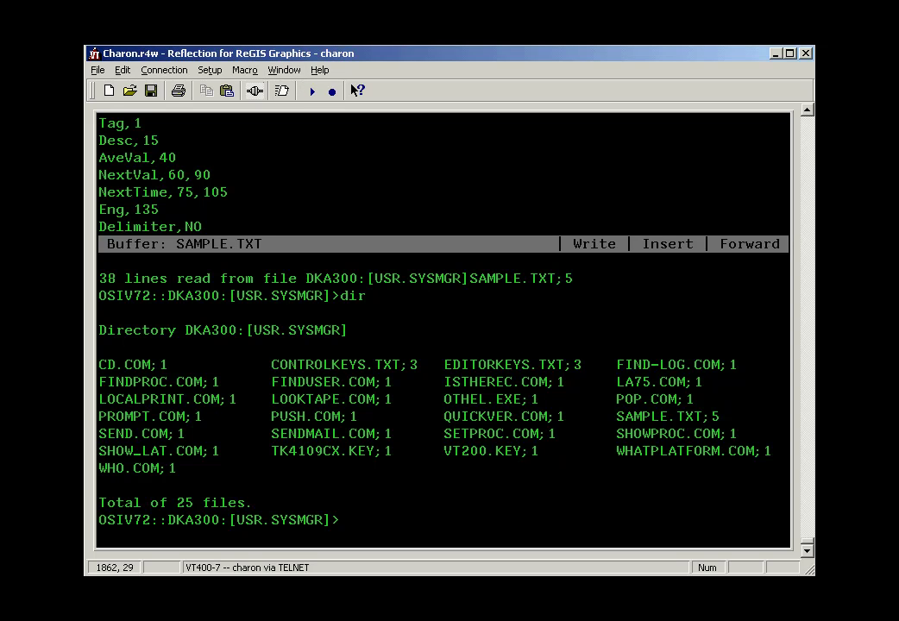
# - Enter edit sample.txt at the DCL prompt to reopen SAMPLE.TXT in EVE
pyautogui.write('edit sample.txt')
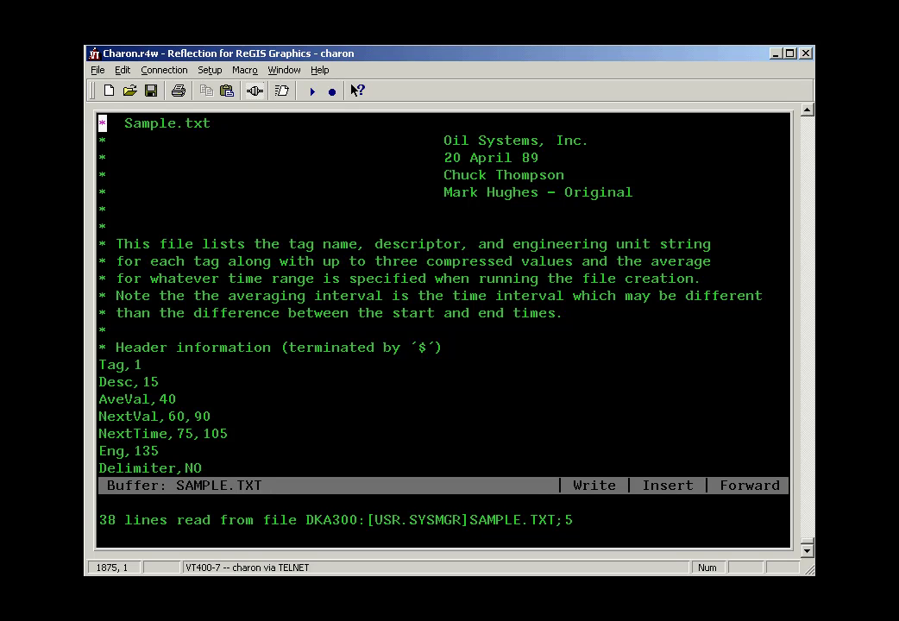
pyautogui.press('F16')
# - Split the screen into two windows on SAMPLE.TXT with the two command
pyautogui.write('two')
pyautogui.press('Return')
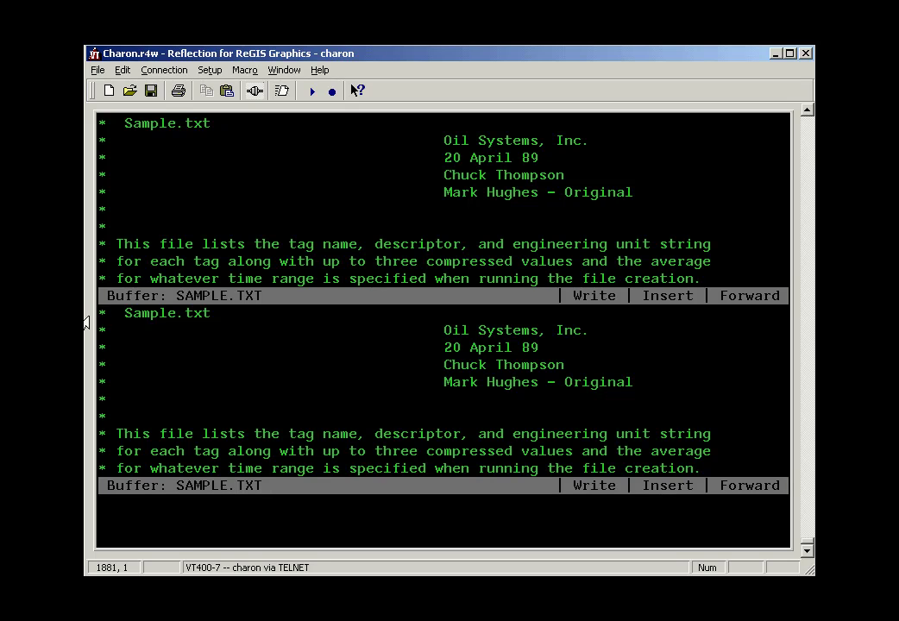
pyautogui.press('F1')
pyautogui.moveTo(256, 488); pyautogui.dragTo(90, 491)
pyautogui.click(195, 507)
# - Page the lower window to the tag list and add a 'si:nusoid' line after SY:FRAC01
pyautogui.press('pagedown')
pyautogui.press('pagedown')
pyautogui.press('pagedown')
pyautogui.press('Down')
pyautogui.press('Down')
pyautogui.press('Down')
pyautogui.press('Down')
pyautogui.press('Down')
pyautogui.press('Down')
pyautogui.press('Down')
pyautogui.press('Down')
pyautogui.press('Down')
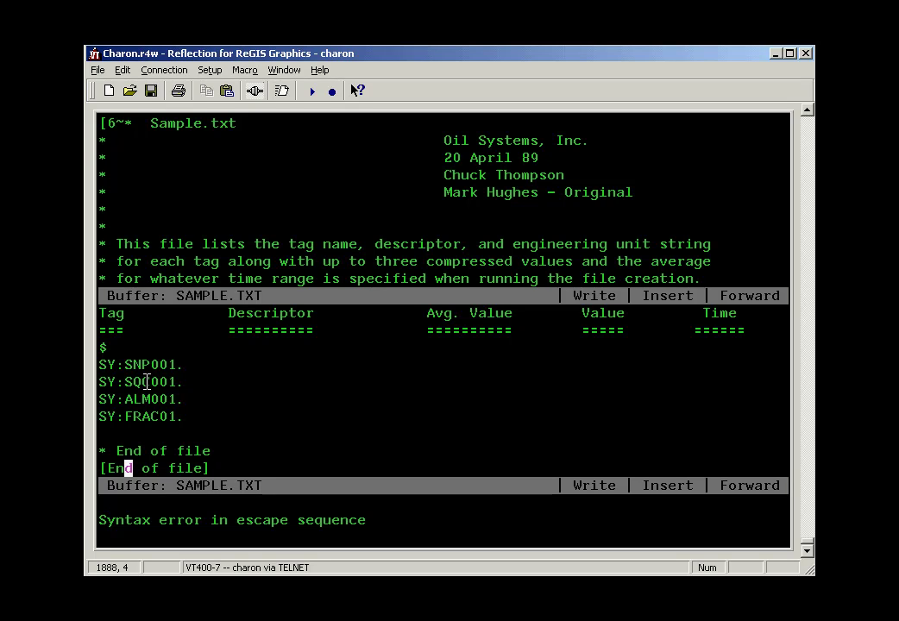
pyautogui.press('Up')
pyautogui.press('Up')
pyautogui.press('Up')
pyautogui.press('Up')
pyautogui.press('Down')
pyautogui.press('Down')
pyautogui.press('Left')
pyautogui.press('Left')
pyautogui.press('Left')
pyautogui.write('si:nusoid')
pyautogui.press('Return')
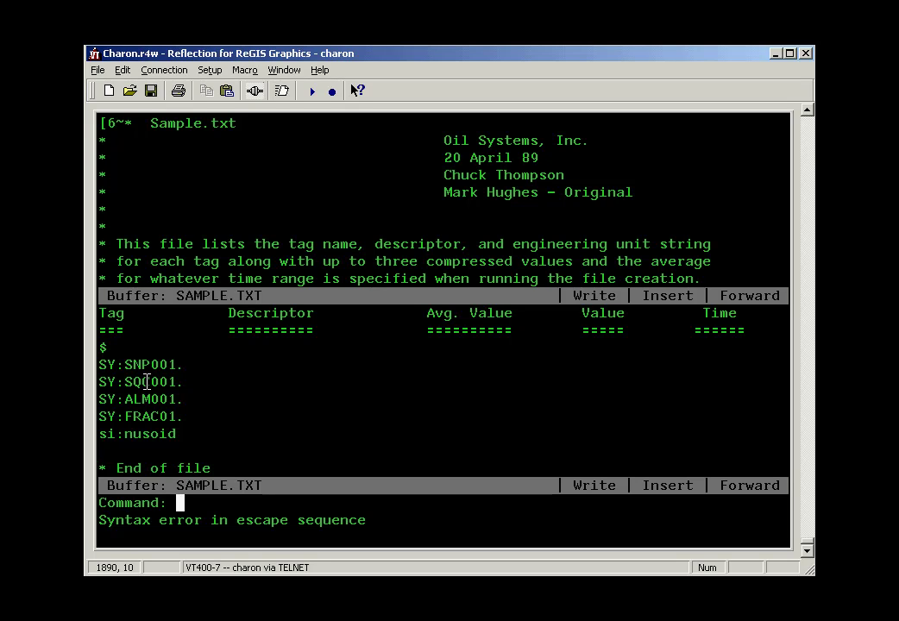
# - Switch between the two windows with the other command, moving near the last '*' comment line
pyautogui.press('F16')
pyautogui.write('other')
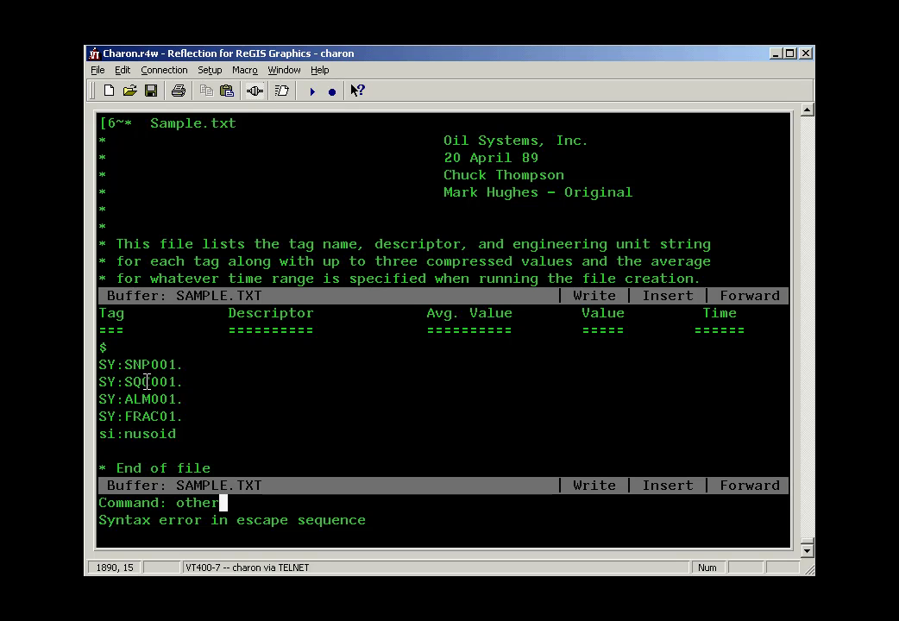
pyautogui.press('Return')
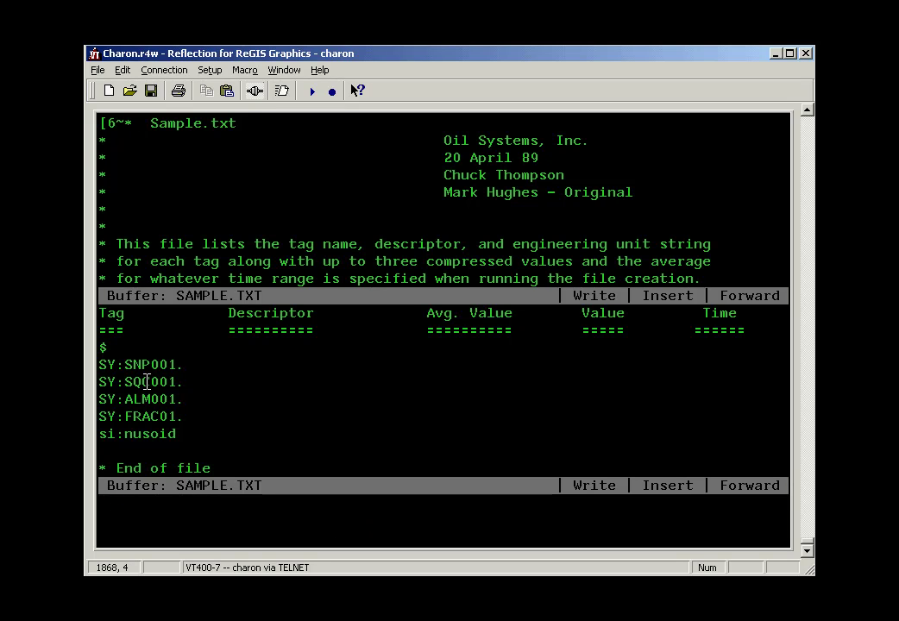
pyautogui.press('Down')
pyautogui.press('Down')
pyautogui.press('Down')
pyautogui.press('Down')
pyautogui.press('Left')
pyautogui.press('Left')
pyautogui.press('Left')
pyautogui.press('Down')
pyautogui.press('Down')
pyautogui.press('Down')
pyautogui.press('Down')
pyautogui.press('Down')
pyautogui.press('Down')
pyautogui.press('Down')
pyautogui.press('Down')
pyautogui.press('Up')
pyautogui.press('Up')
pyautogui.press('Up')
pyautogui.press('Up')
pyautogui.press('Up')
pyautogui.press('Up')
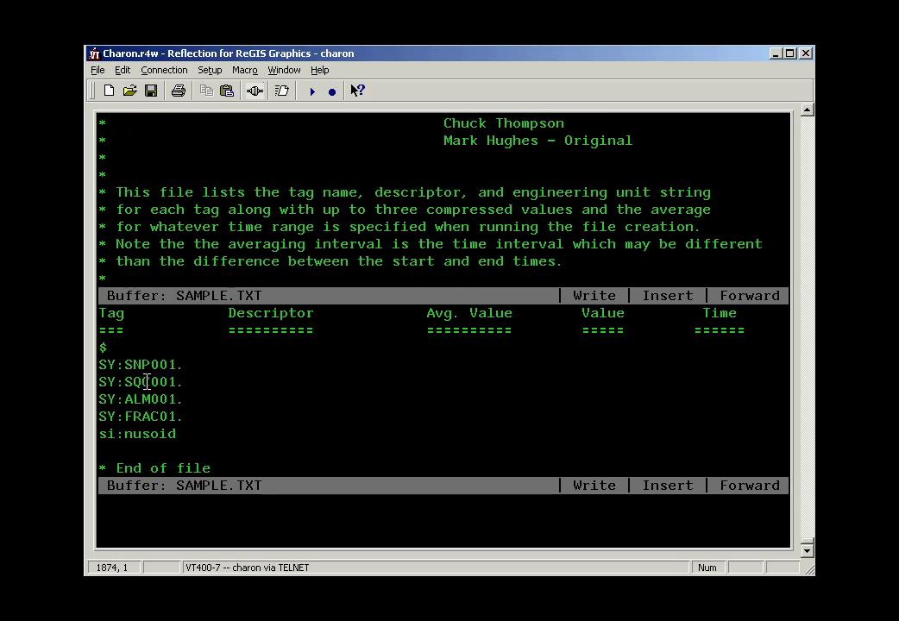
pyautogui.press('Up')
pyautogui.press('KP_7')
pyautogui.write('other')
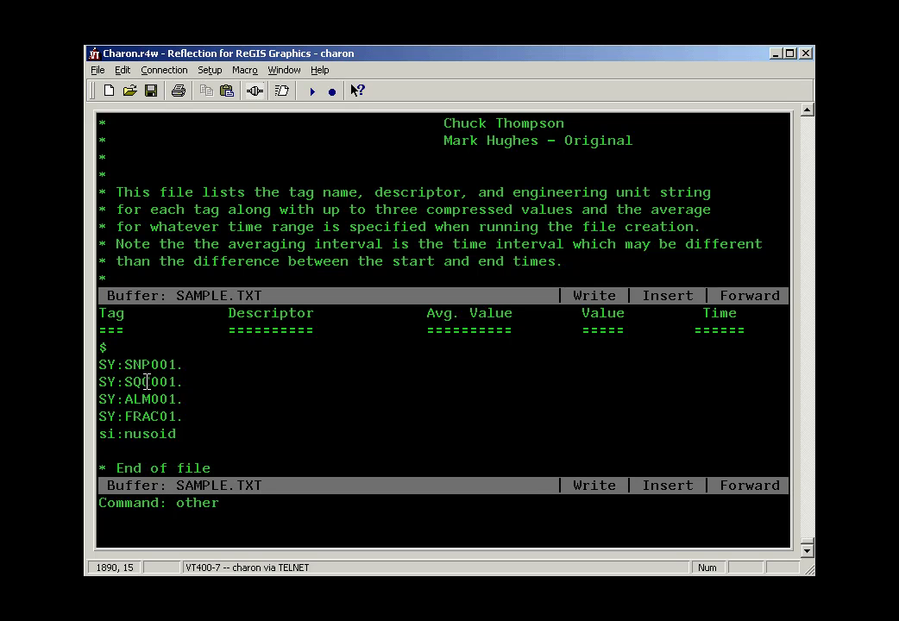
pyautogui.press('Return')
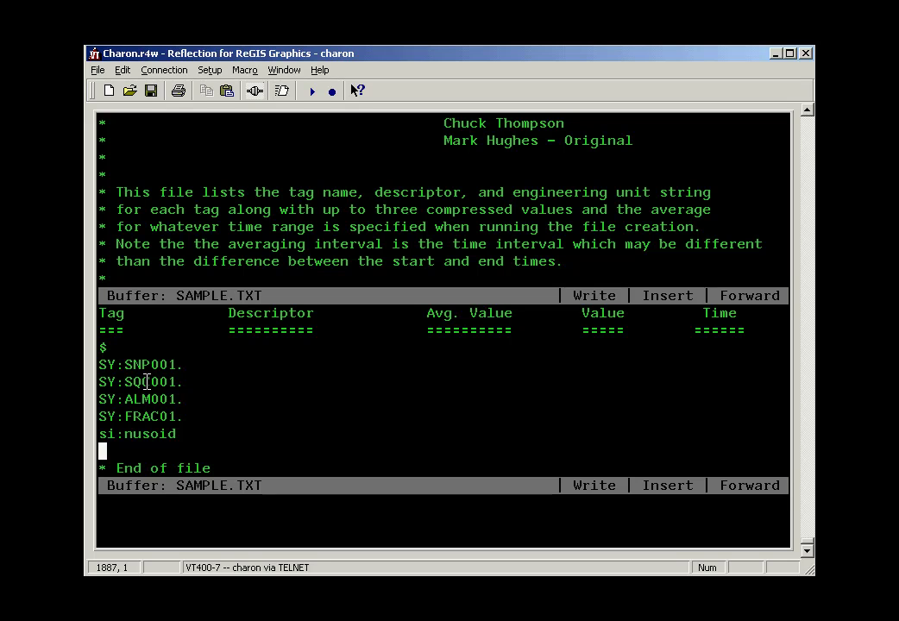
# - Quit EVE, answering y to discard the unsaved SAMPLE.TXT changes
pyautogui.press('KP_7')
pyautogui.write('w')
pyautogui.press('BackSpace')
pyautogui.write('quit')
pyautogui.press('Return')
pyautogui.write('y')
pyautogui.press('Return')
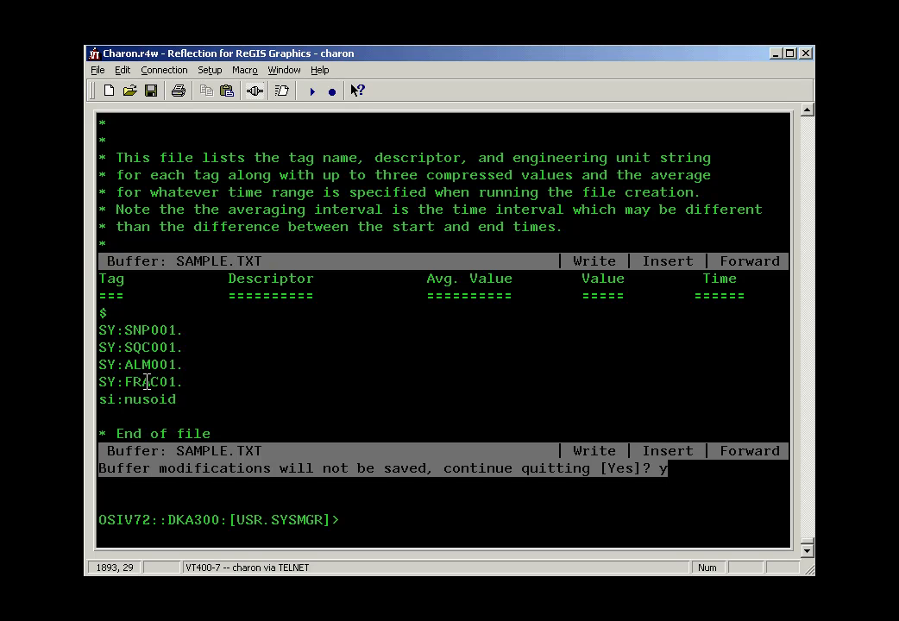
# - Reopen SAMPLE.TXT with 'edit sample.txt' and split the EVE screen into two windows with TWO
pyautogui.write('edit sample.txt')
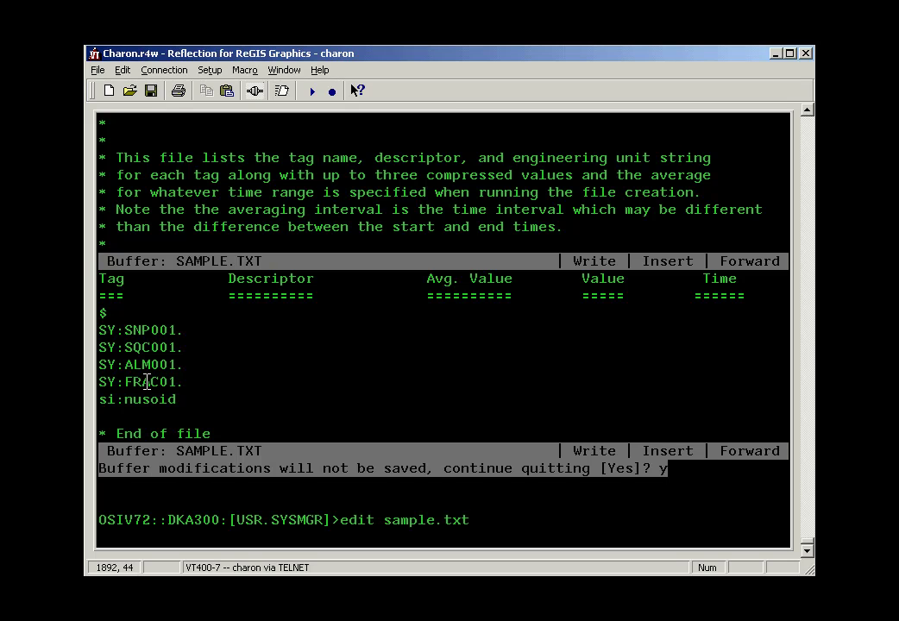
pyautogui.press('Return')
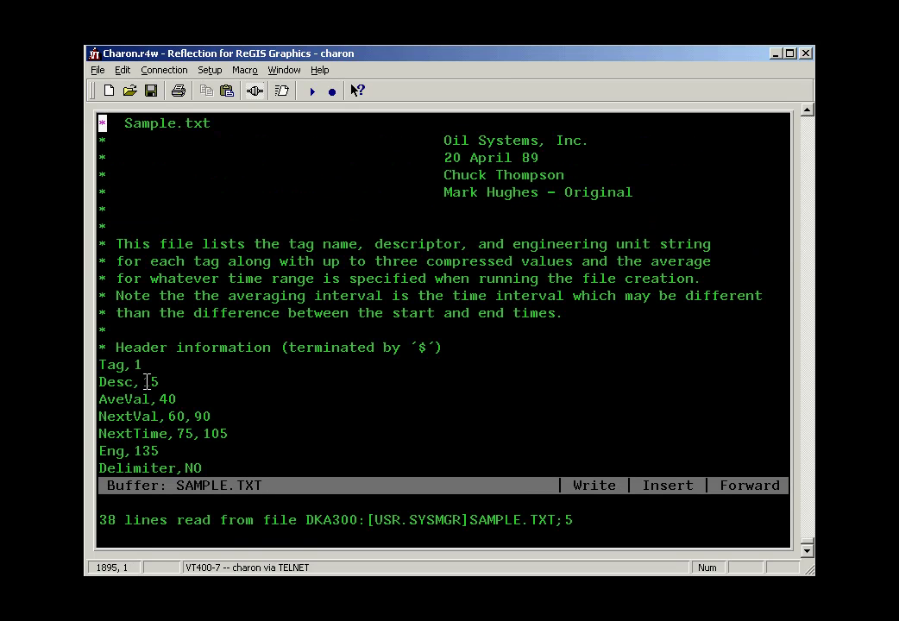
pyautogui.press('Num_Lock')
pyautogui.press('KP_7')
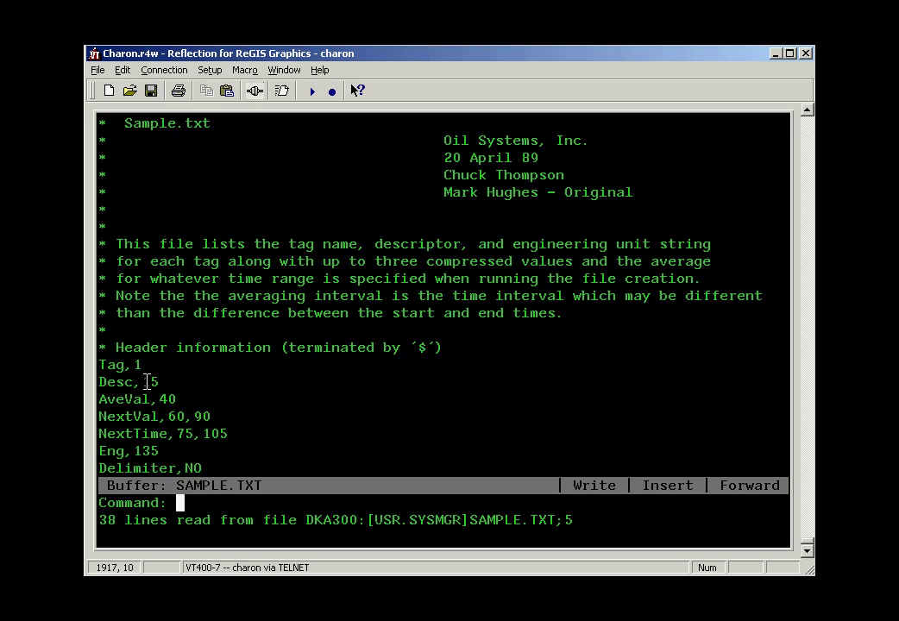
pyautogui.write('two')
pyautogui.press('Return')
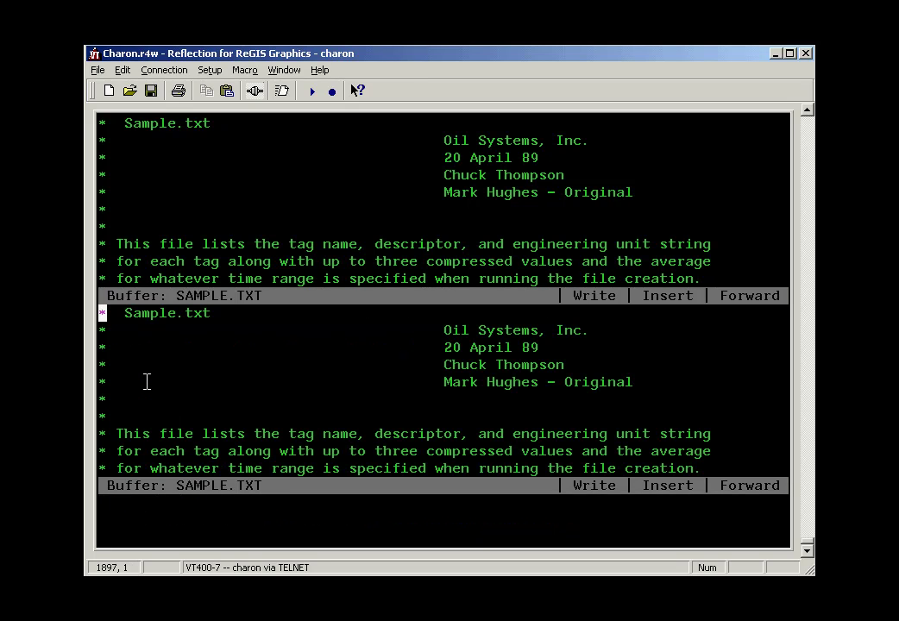
# - Enter the command 'get file editorkeys.txt' at the EVE command line
pyautogui.press('Num_Lock')
pyautogui.press('KP_7')
pyautogui.write('get file')
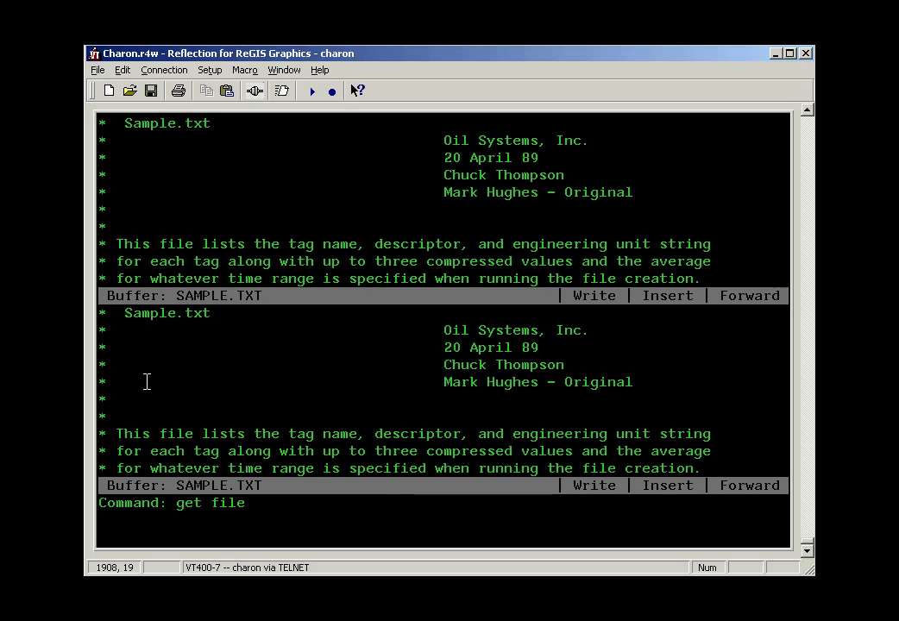
pyautogui.write(' editorkeys.txt')
# - Load EDITORKEYS.TXT into the current window, then move to the SAMPLE.TXT window with OTHER
pyautogui.press('Return')
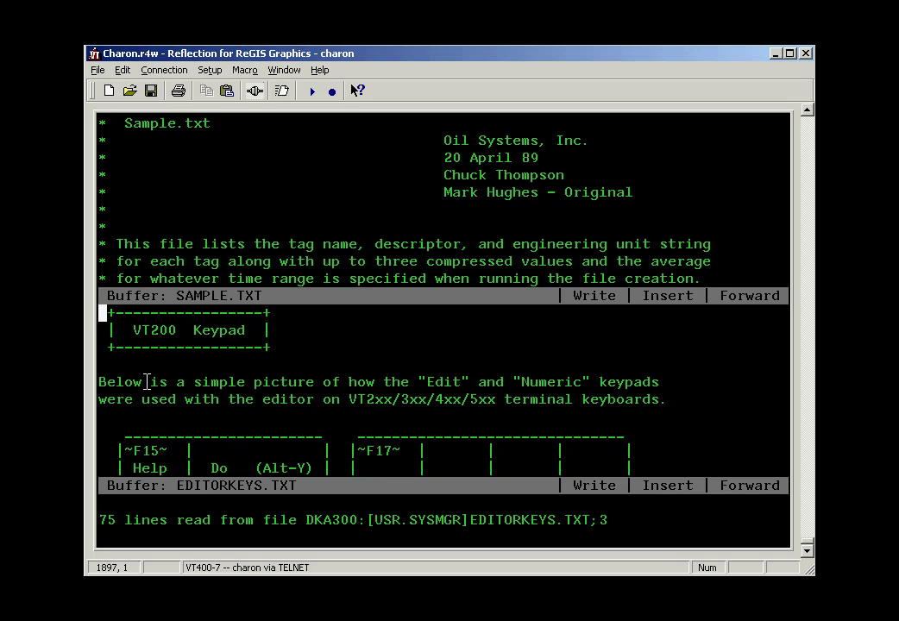
pyautogui.hotkey('alt', 'y')
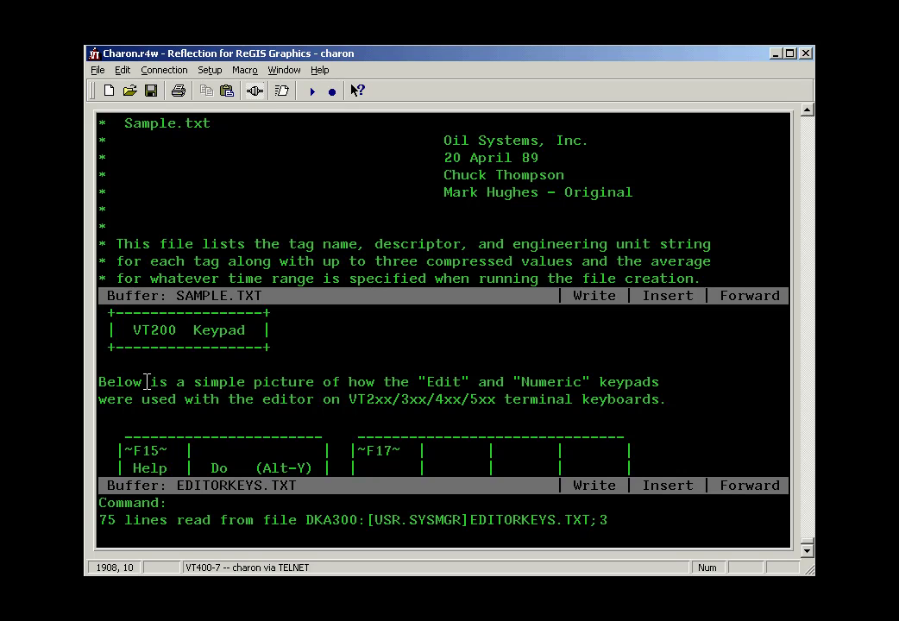
pyautogui.write('other')
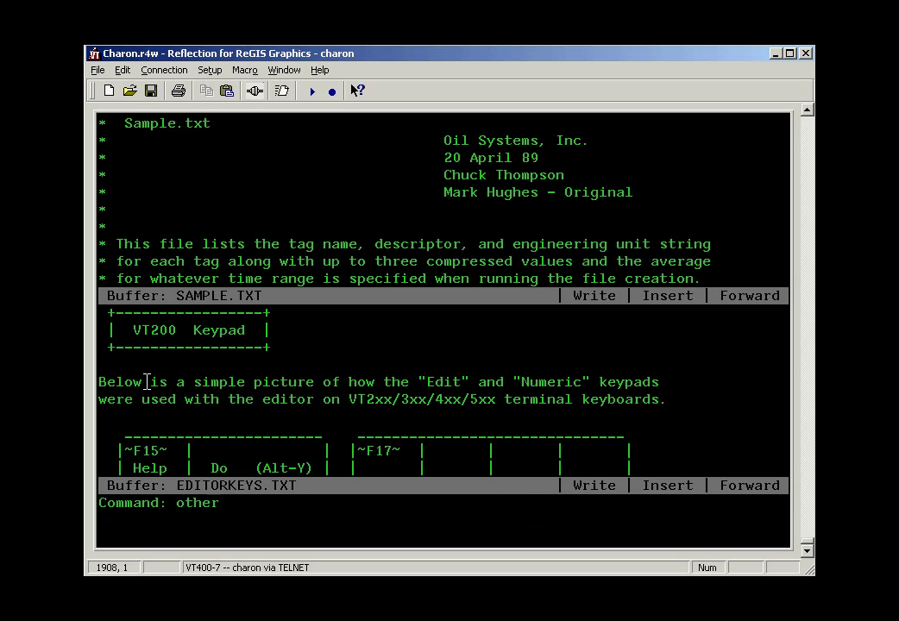
pyautogui.press('Return')
pyautogui.press('Down')
pyautogui.press('Down')
pyautogui.press('Down')
pyautogui.press('Down')
pyautogui.press('Down')
pyautogui.press('Down')
pyautogui.press('Down')
pyautogui.press('Down')
pyautogui.press('Down')
pyautogui.press('Down')
pyautogui.press('Down')
pyautogui.press('Down')
pyautogui.press('Down')
pyautogui.press('Down')
pyautogui.press('Down')
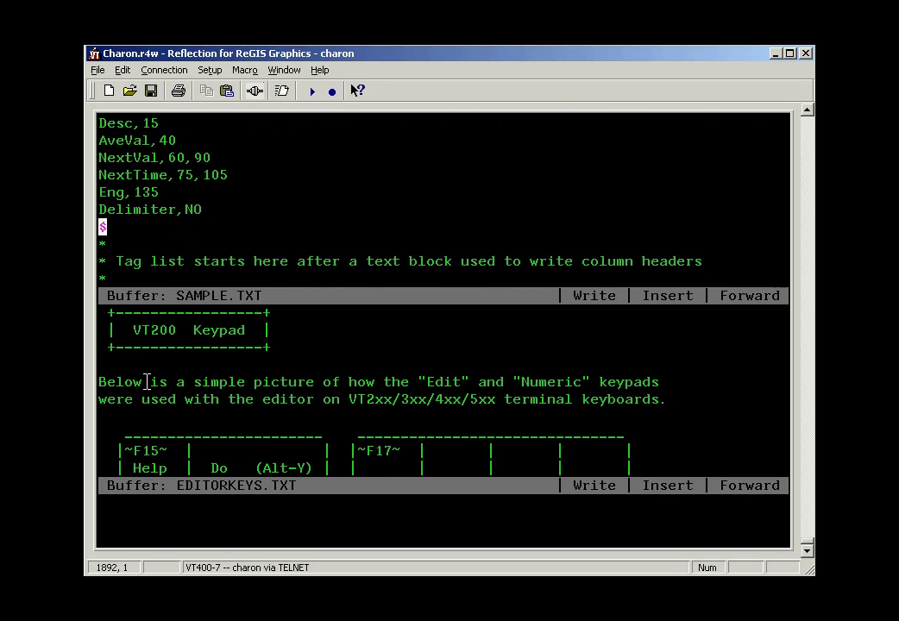
# - Switch back to the EDITORKEYS.TXT window with OTHER and scroll a few lines through it
pyautogui.hotkey('alt', 'y')
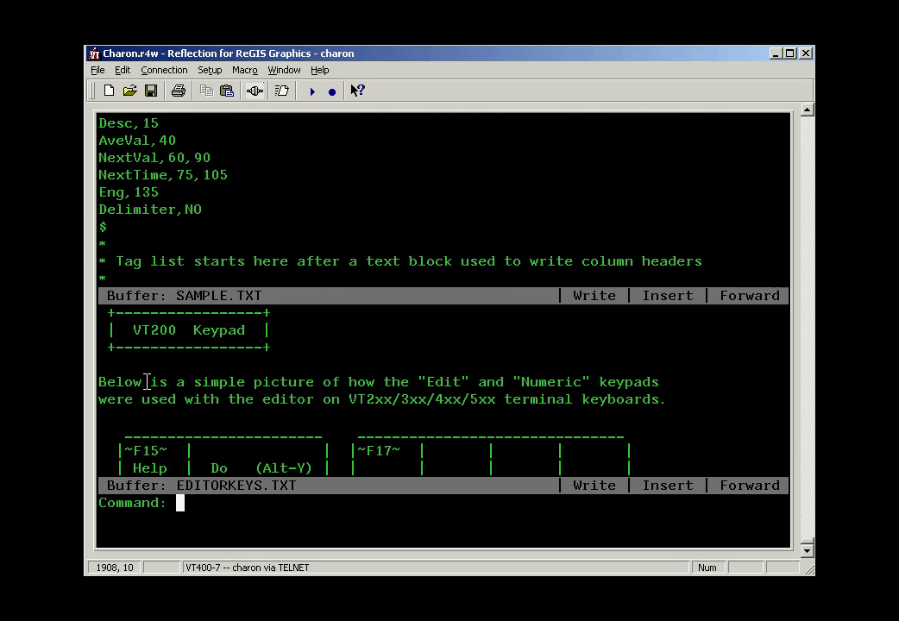
pyautogui.write('other')
pyautogui.press('Return')
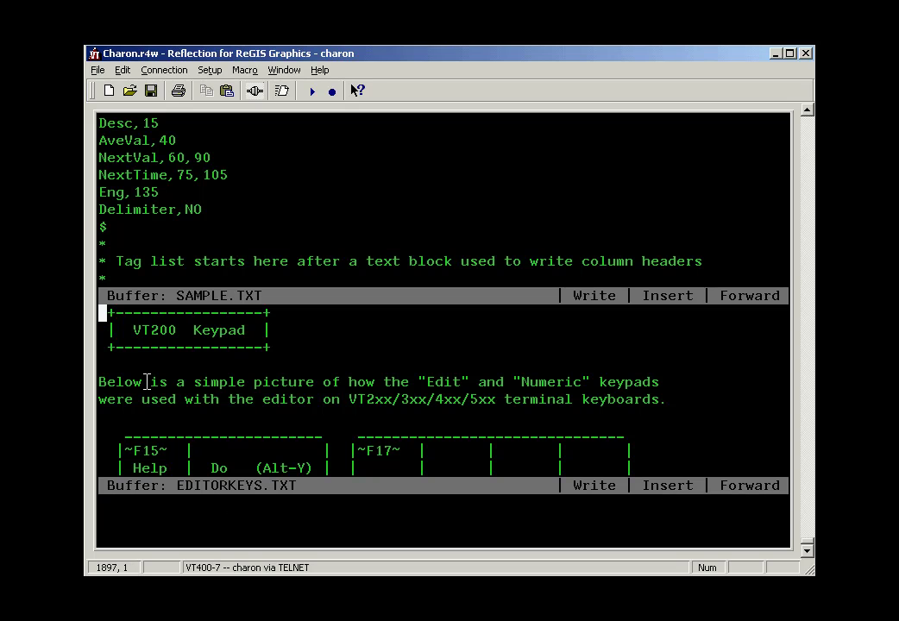
pyautogui.press('Down')
pyautogui.press('Down')
pyautogui.press('Down')
pyautogui.press('Down')
pyautogui.press('Down')
pyautogui.press('Down')
pyautogui.press('Down')
pyautogui.press('Down')
pyautogui.press('Down')
pyautogui.press('Up')
pyautogui.press('Up')
pyautogui.press('Up')
pyautogui.press('Up')
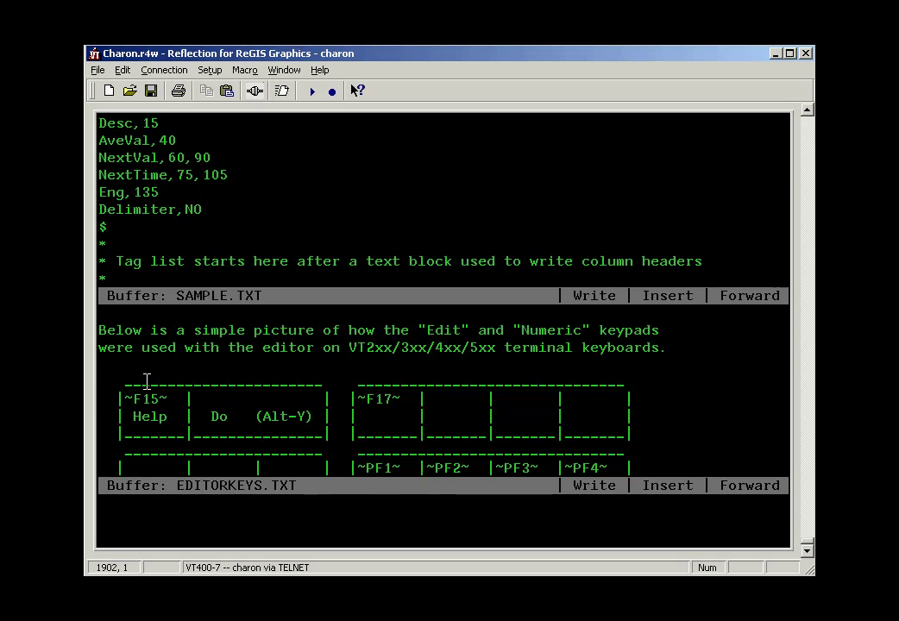
# - Split the EDITORKEYS.TXT window twice with TWO, producing three windows
pyautogui.hotkey('alt', 'y')
pyautogui.write('tow')
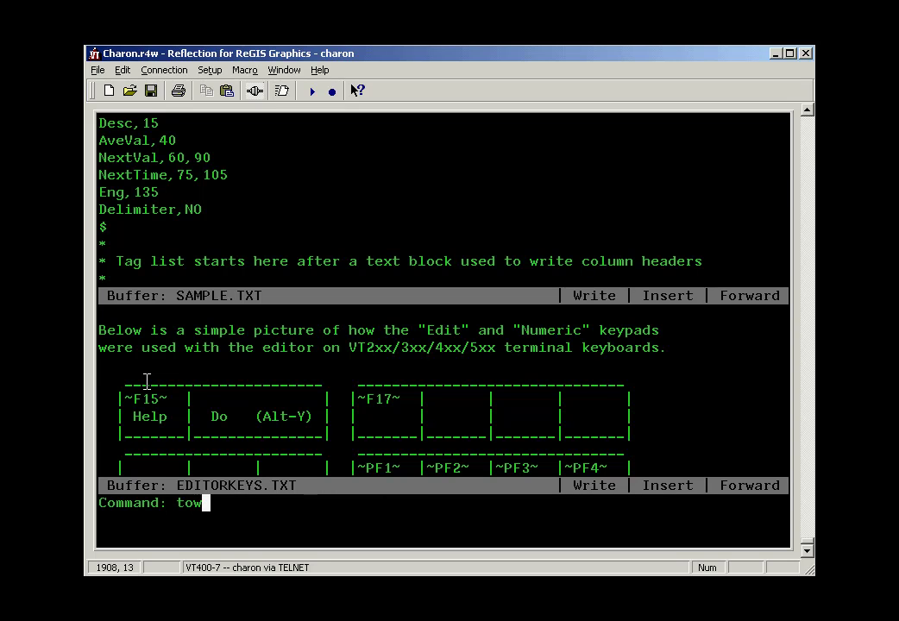
pyautogui.press('BackSpace')
pyautogui.press('BackSpace')
pyautogui.write('w')
pyautogui.press('Return')
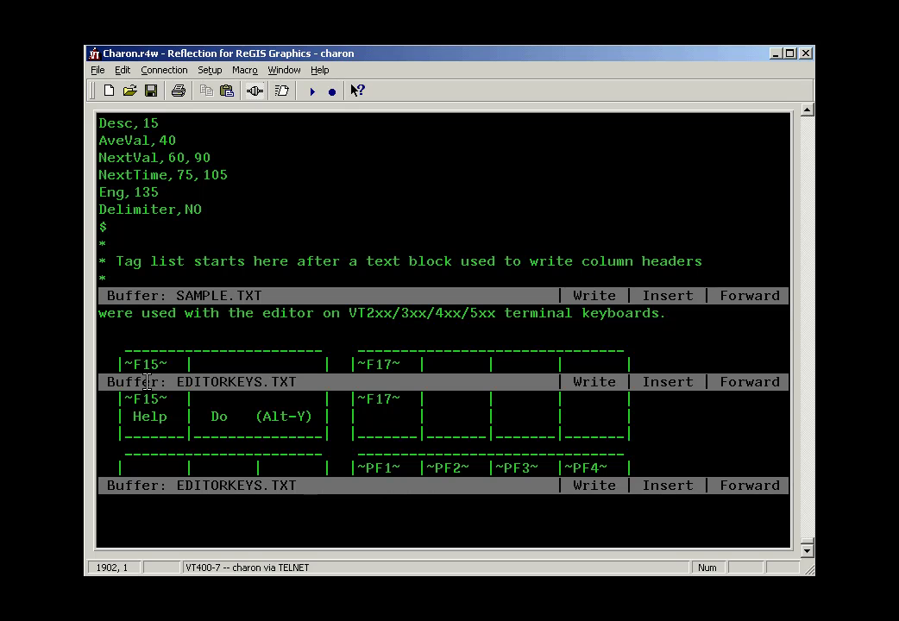
pyautogui.hotkey('alt', 'y')
pyautogui.write('tw')
pyautogui.press('Return')
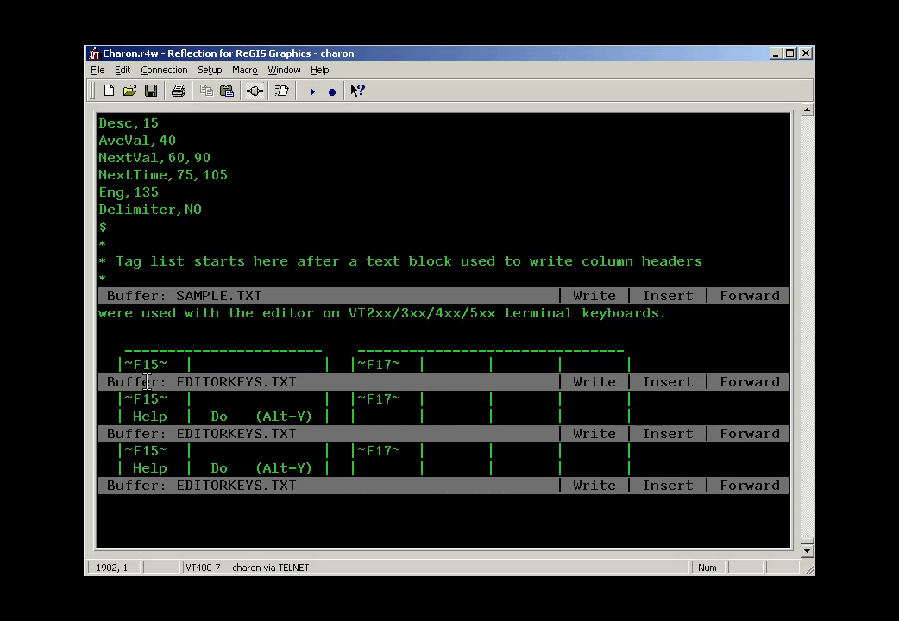
# - Merge all windows back into one with the ONE command
pyautogui.hotkey('alt', 'y')
pyautogui.write('one')
pyautogui.press('Return')
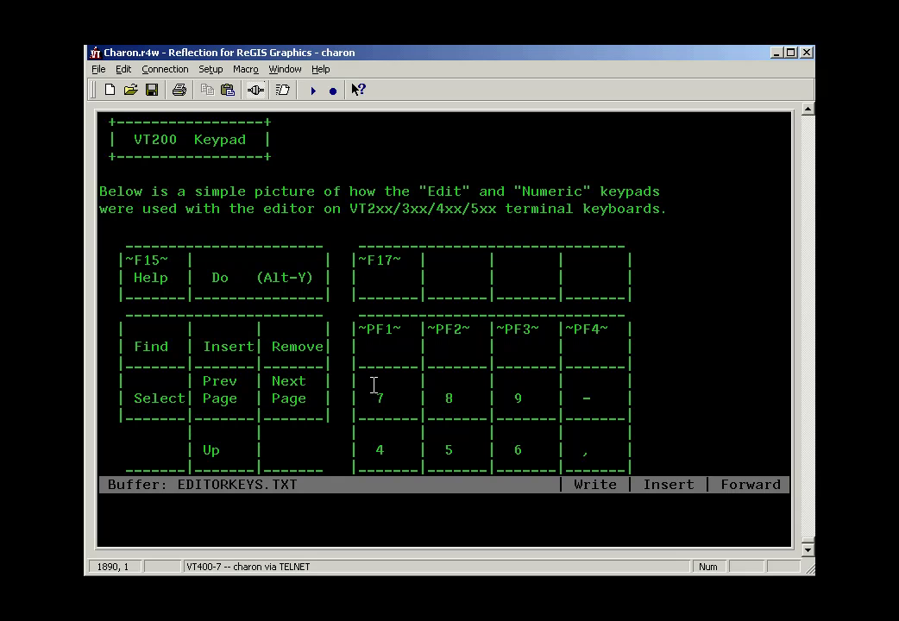
# - Open SAMPLE.TXT from the SHOW BUFFER list
pyautogui.hotkey('alt', 'y')
pyautogui.write('show b')
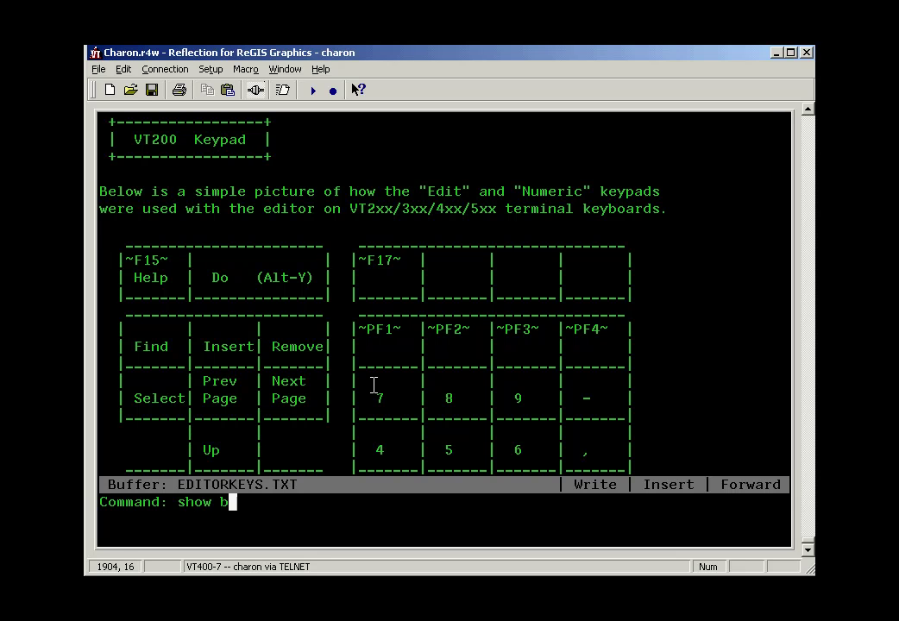
pyautogui.write('uffer')
pyautogui.press('Return')
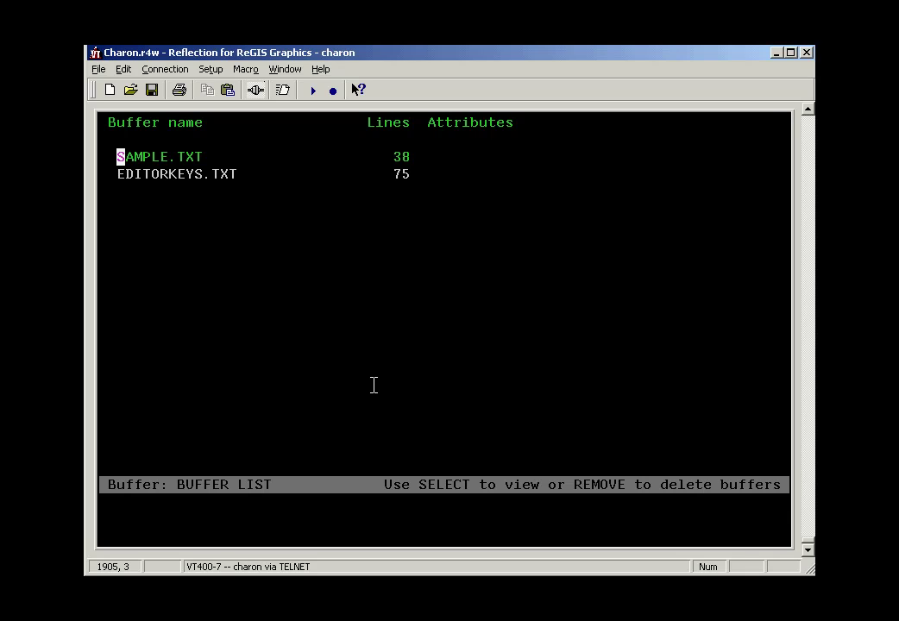
pyautogui.press('Up')
pyautogui.press('Down')
pyautogui.press('Up')
pyautogui.press('Return')
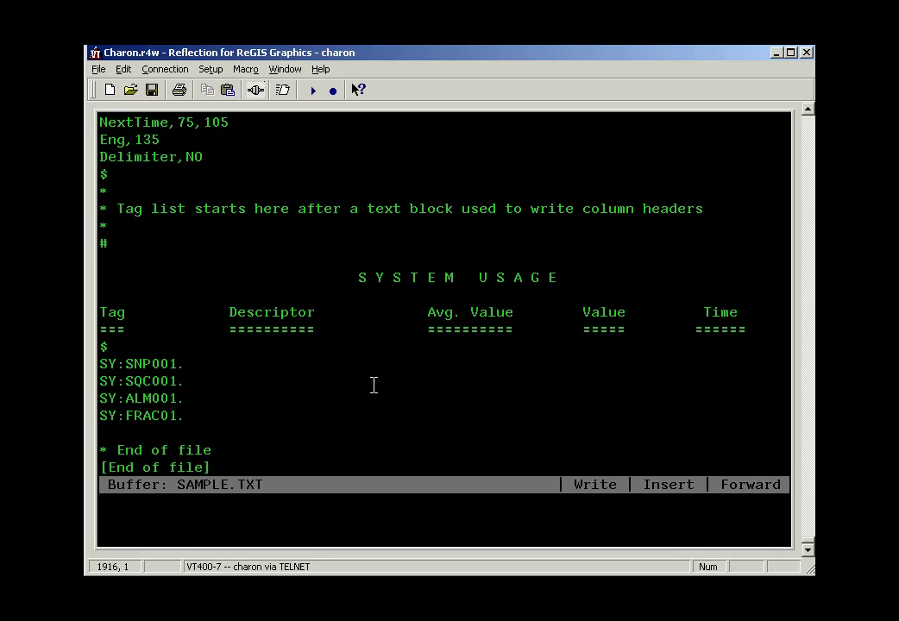
# - Return to EDITORKEYS.TXT by choosing it from the SHOW BUFFER list
pyautogui.hotkey('shift', 'F6')
pyautogui.write('sow')
pyautogui.press('BackSpace')
pyautogui.press('BackSpace')
pyautogui.write('how buffer')
pyautogui.press('Return')
pyautogui.press('Down')
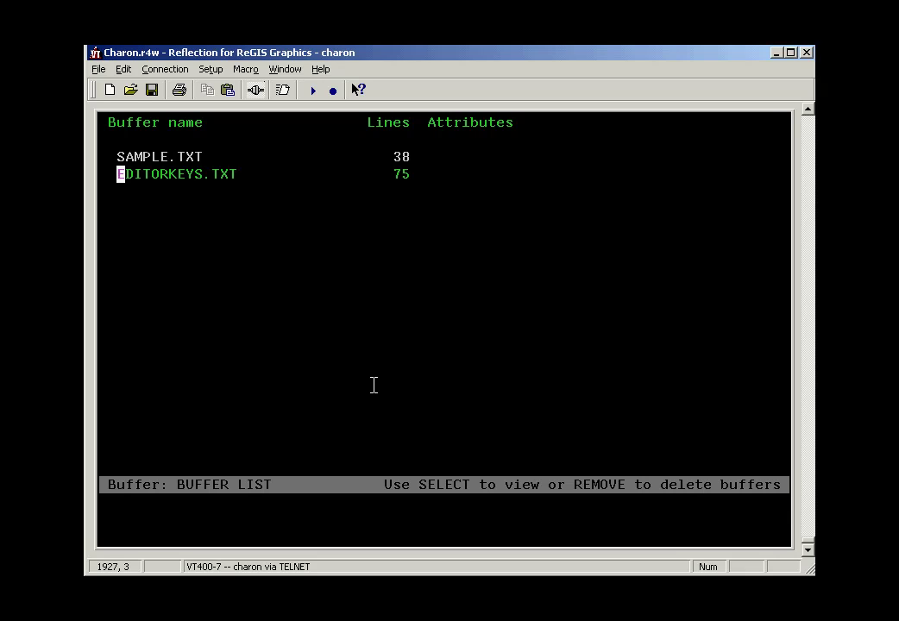
pyautogui.press('Up')
pyautogui.press('Down')
pyautogui.press('End')
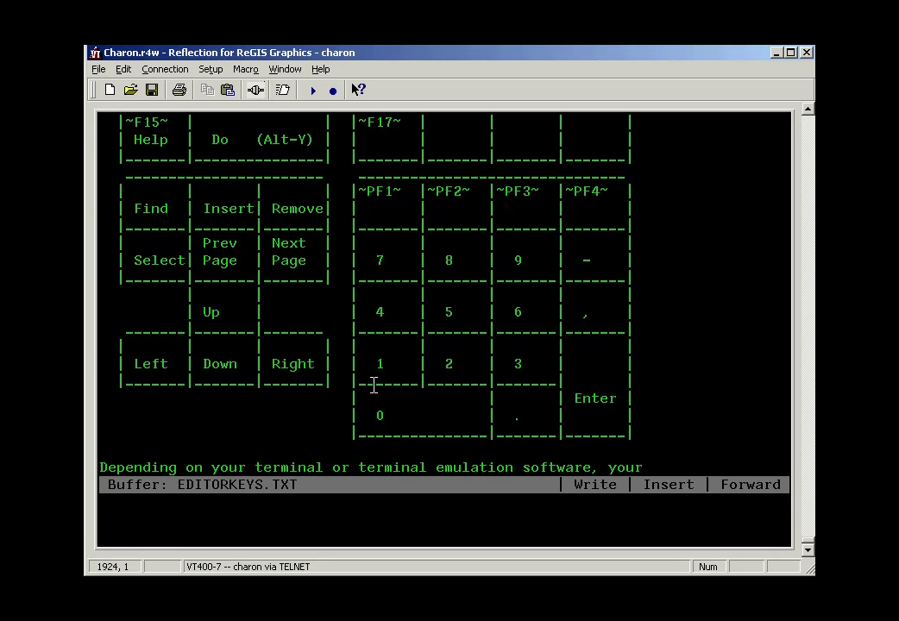
# - Run EXIT at the EVE command line to leave the editor
pyautogui.hotkey('alt', 'y')
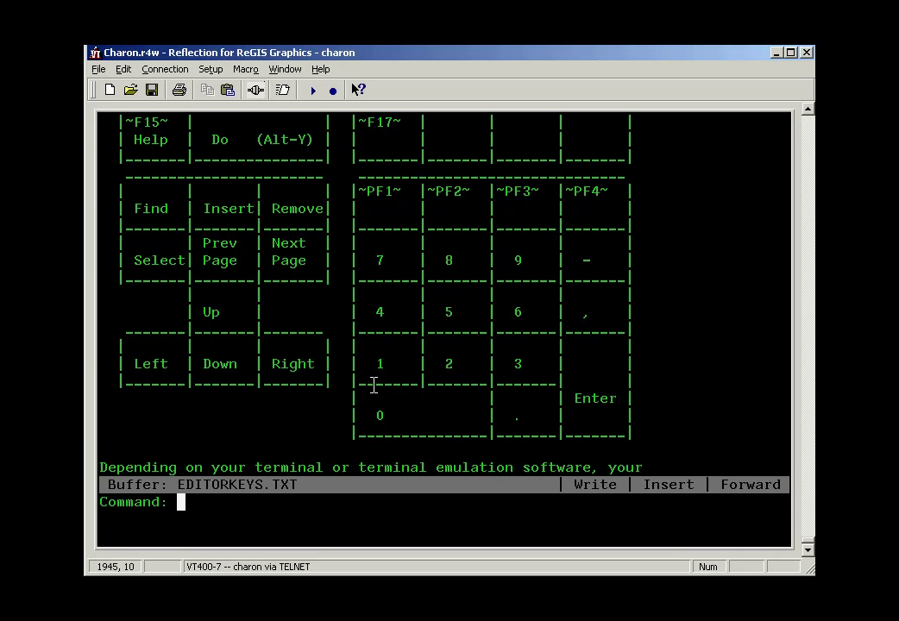
pyautogui.write('exit')
pyautogui.press('Return')
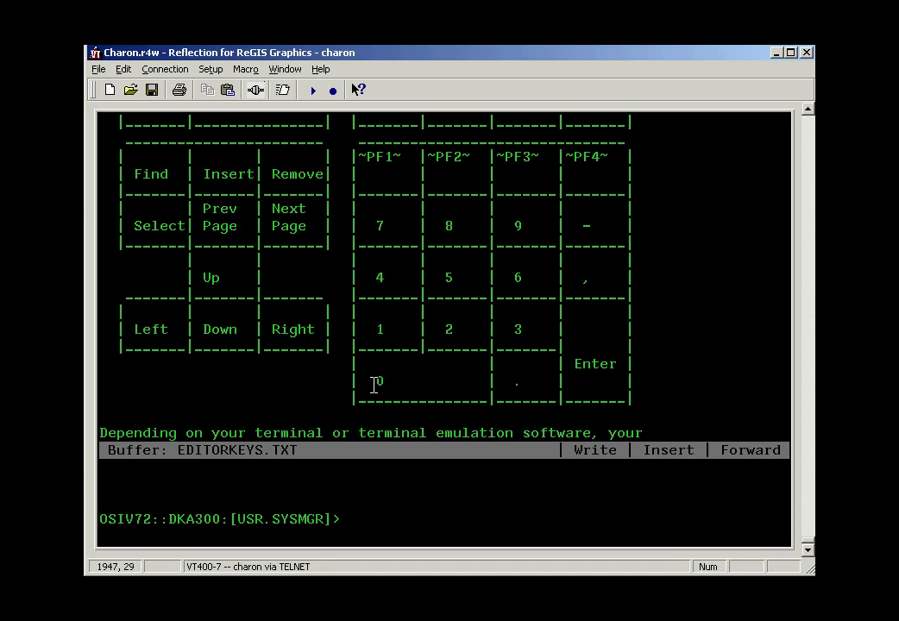